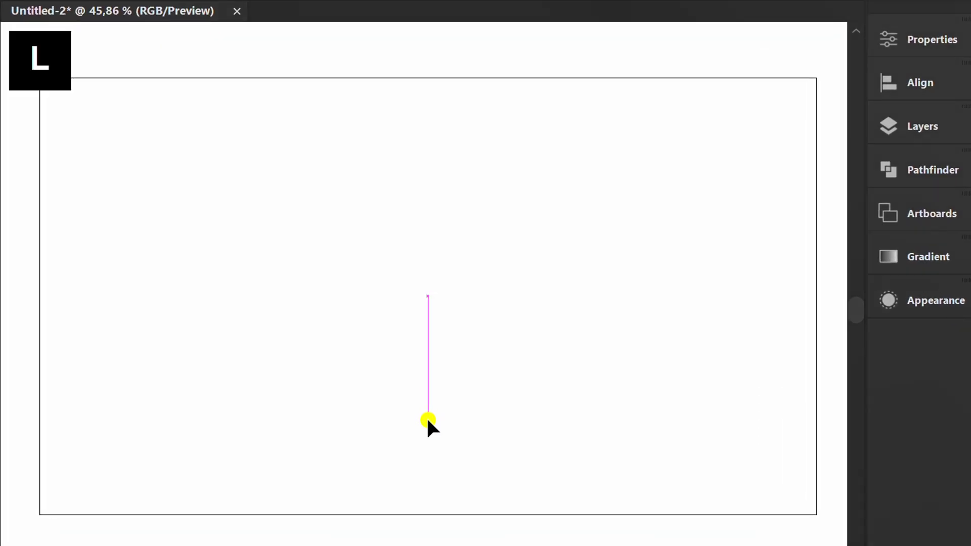
Step: Draw a circle near the page centre and a wide rectangle covering its upper half
{"action": "left_click_drag", "start_coordinate": [369, 293], "coordinate": [421, 365]}
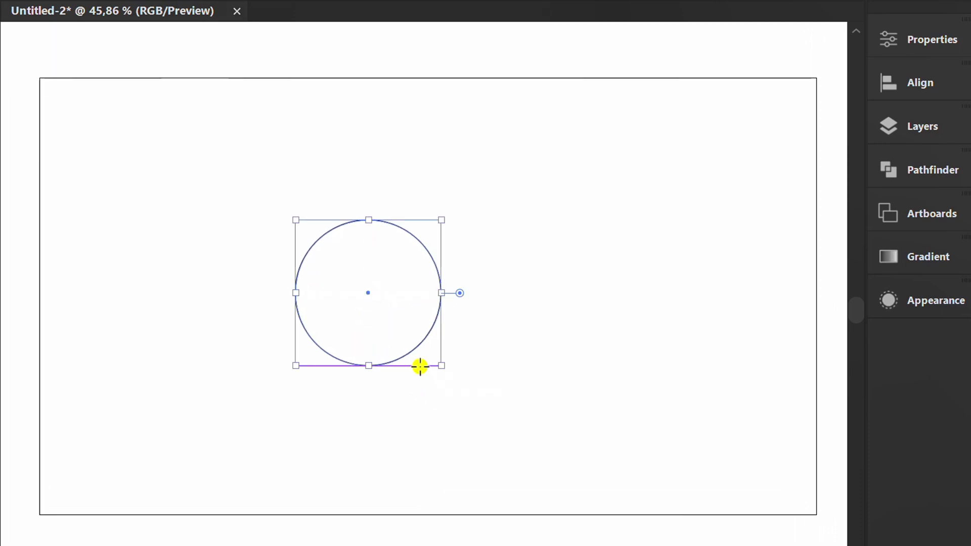
{"action": "scroll", "coordinate": [394, 346], "scroll_direction": "up", "scroll_amount": 2}
{"action": "key", "text": "m"}
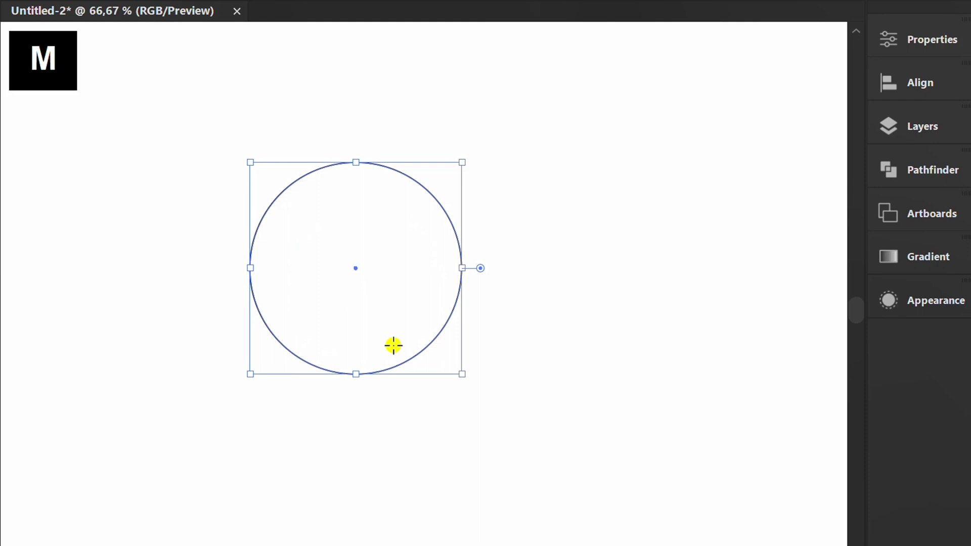
{"action": "left_click_drag", "start_coordinate": [203, 269], "coordinate": [525, 135]}
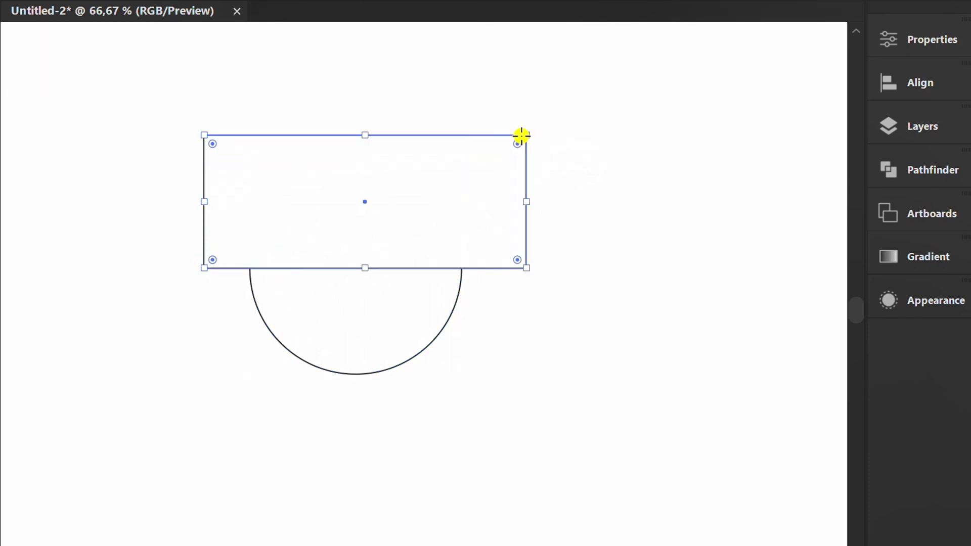
Step: Subtract the rectangle from the circle with Minus Front, tilt the half-circle, and enable Draw Inside
{"action": "key", "text": "v"}
{"action": "left_click_drag", "start_coordinate": [583, 103], "coordinate": [176, 407]}
{"action": "left_click", "coordinate": [918, 169]}
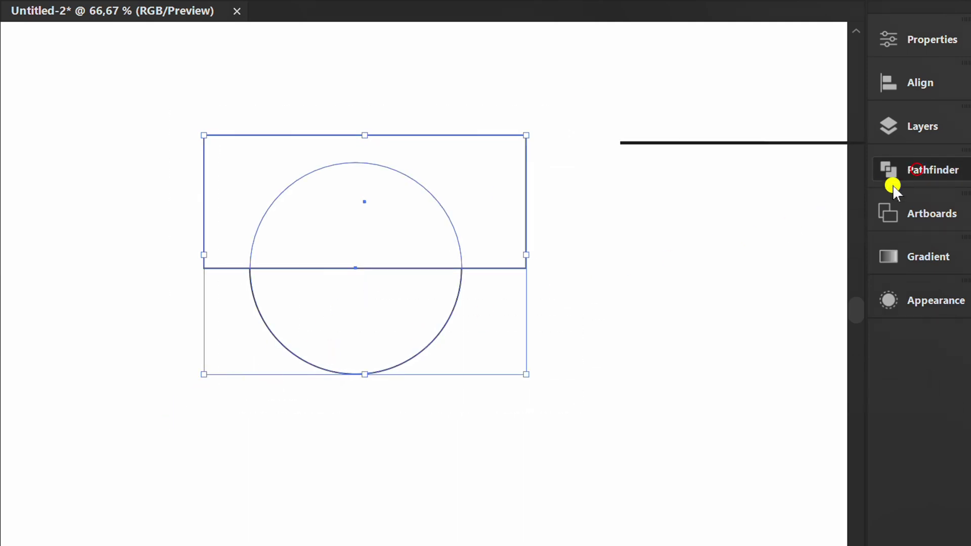
{"action": "left_click", "coordinate": [680, 204]}
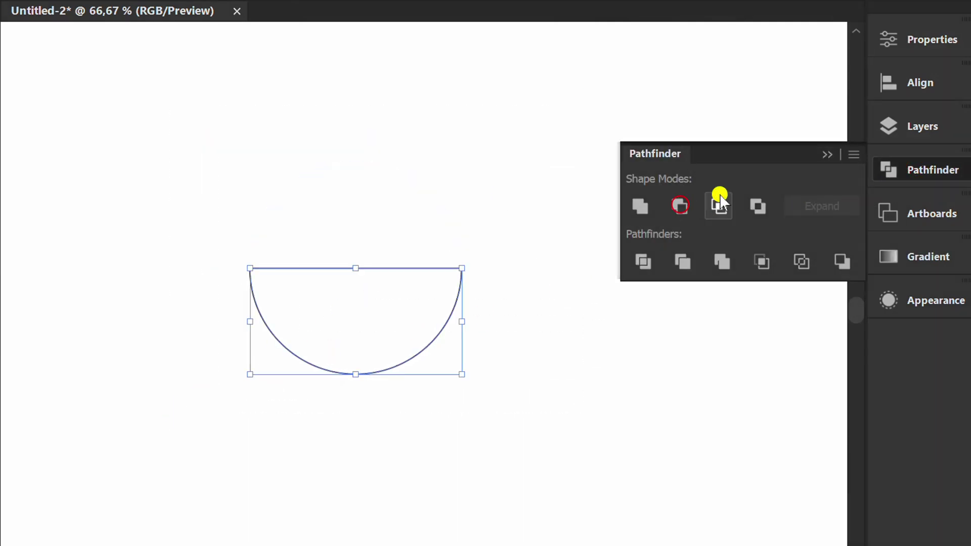
{"action": "left_click", "coordinate": [827, 154]}
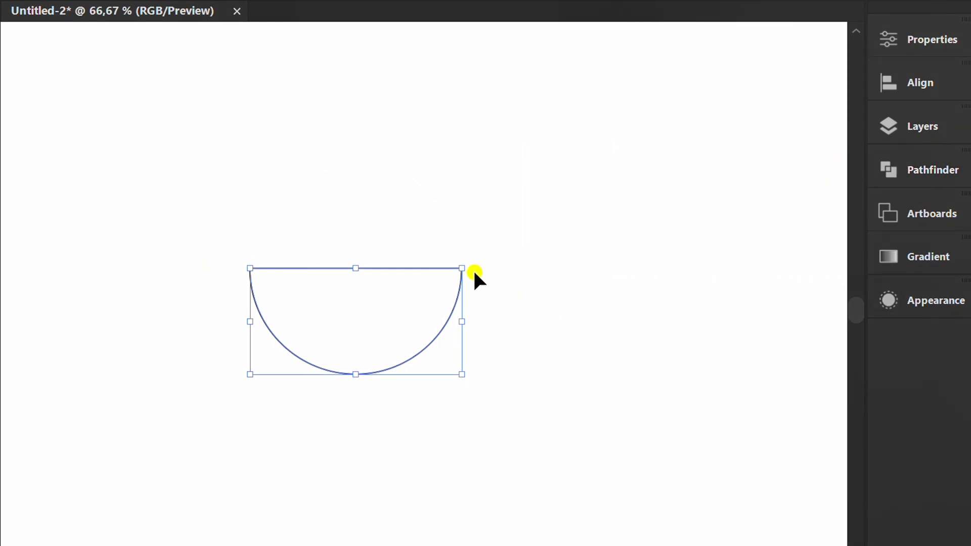
{"action": "left_click_drag", "start_coordinate": [469, 259], "coordinate": [500, 301]}
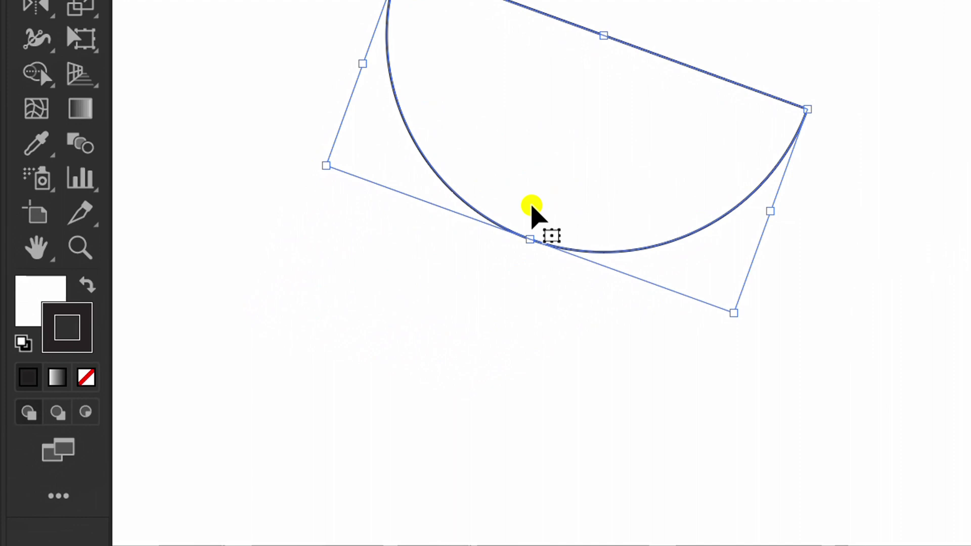
{"action": "left_click", "coordinate": [87, 413]}
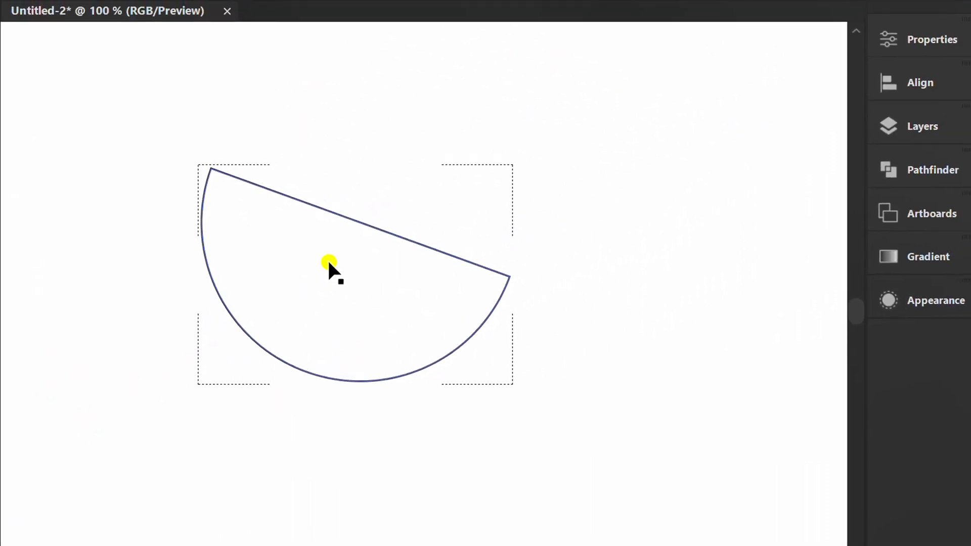
Step: Draw a circle inside the half-circle, nudge it down, and fill it black
{"action": "key", "text": "l"}
{"action": "left_click_drag", "start_coordinate": [359, 225], "coordinate": [419, 336]}
{"action": "key", "text": "Down"}
{"action": "key", "text": "Down"}
{"action": "key", "text": "Down"}
{"action": "key", "text": "Down"}
{"action": "key", "text": "Down"}
{"action": "key", "text": "Down"}
{"action": "key", "text": "Down"}
{"action": "key", "text": "Down"}
{"action": "key", "text": "Down"}
{"action": "key", "text": "Down"}
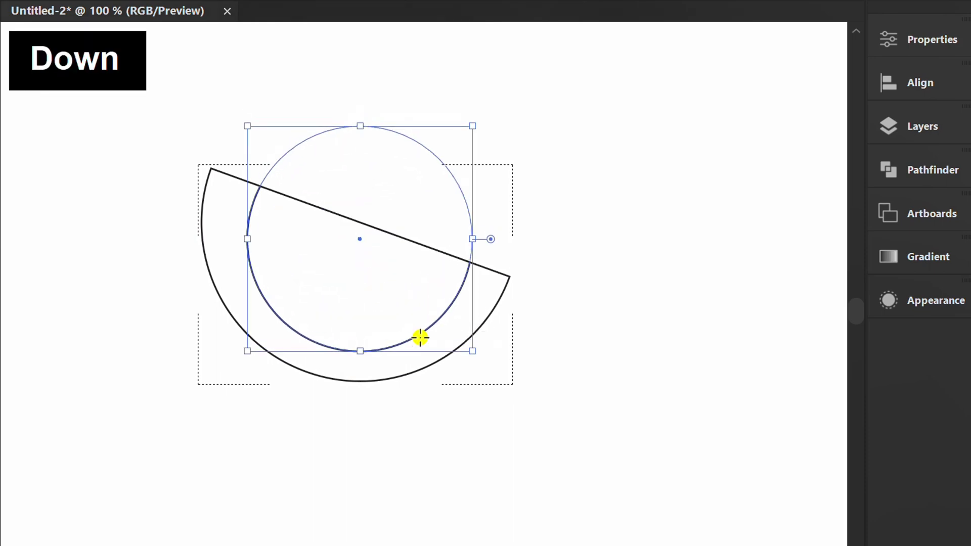
{"action": "left_click", "coordinate": [923, 44]}
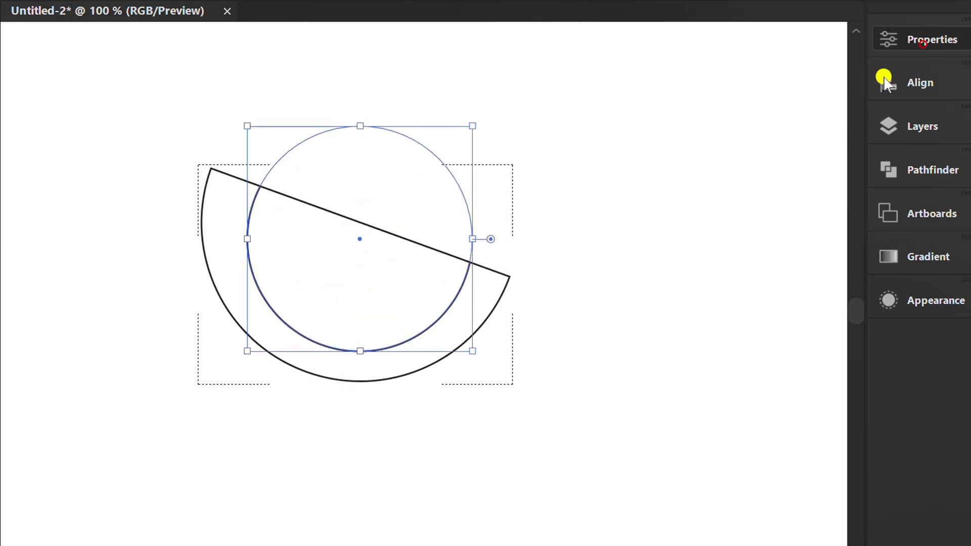
{"action": "left_click", "coordinate": [620, 292]}
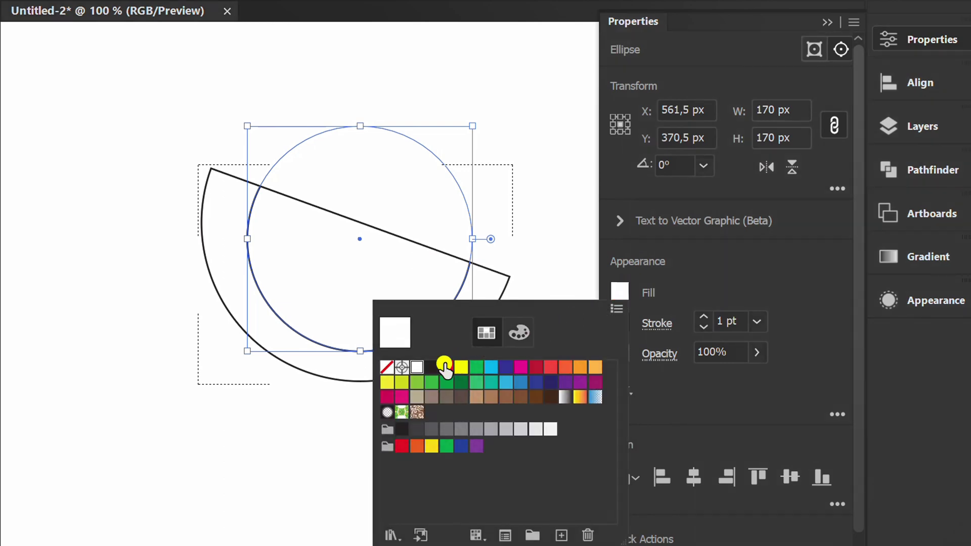
{"action": "left_click", "coordinate": [433, 368]}
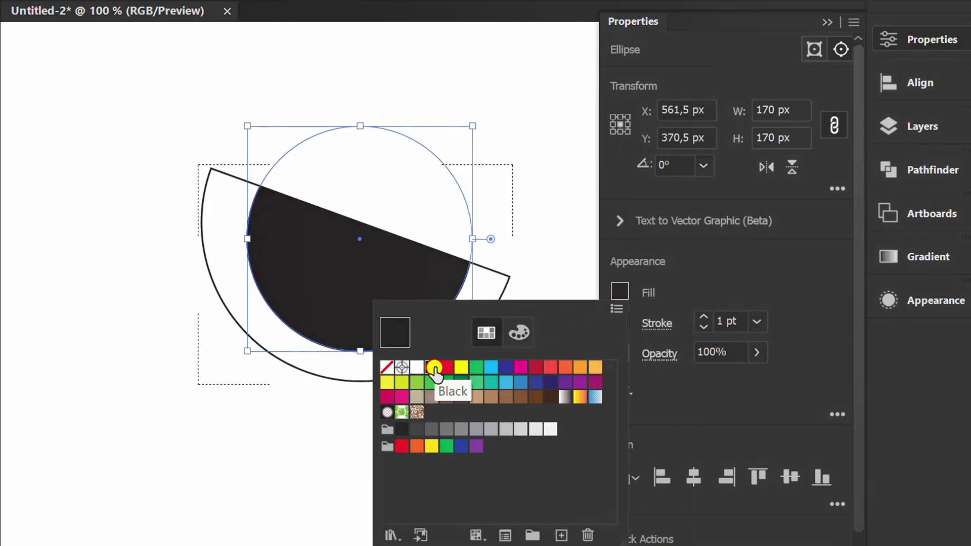
{"action": "left_click", "coordinate": [746, 280]}
{"action": "left_click", "coordinate": [825, 22]}
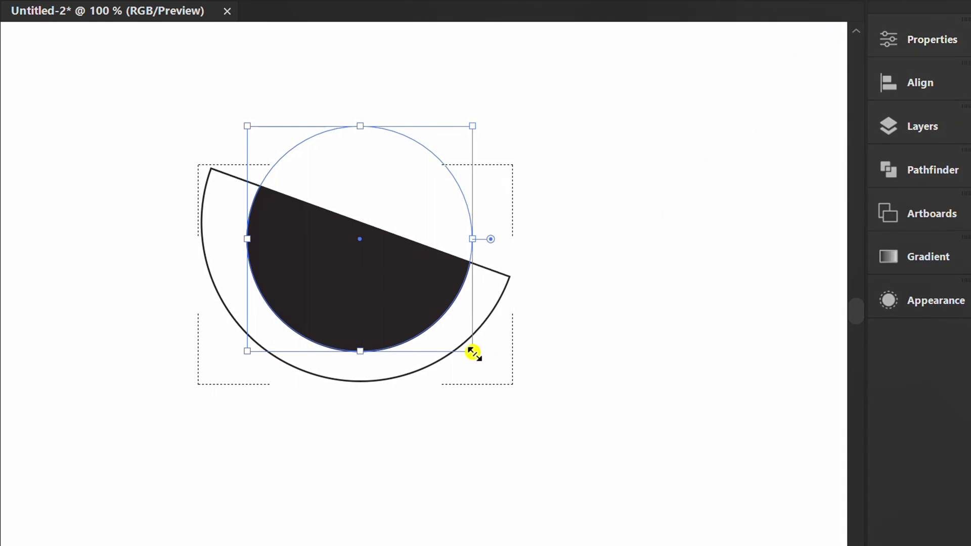
Step: Shrink the black circle around its centre to 156 px, leaving a white rim
{"action": "left_click_drag", "start_coordinate": [473, 352], "coordinate": [462, 341]}
{"action": "key", "text": "v"}
{"action": "left_click", "coordinate": [483, 303]}
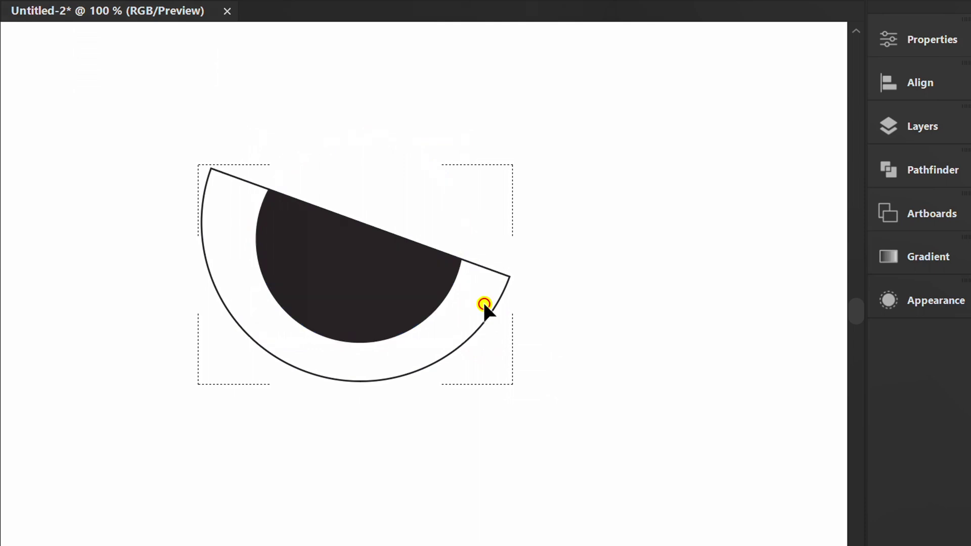
Step: Draw a small 22 px circle inside the black shape and fill it white
{"action": "key", "text": "l"}
{"action": "left_click_drag", "start_coordinate": [293, 248], "coordinate": [307, 262]}
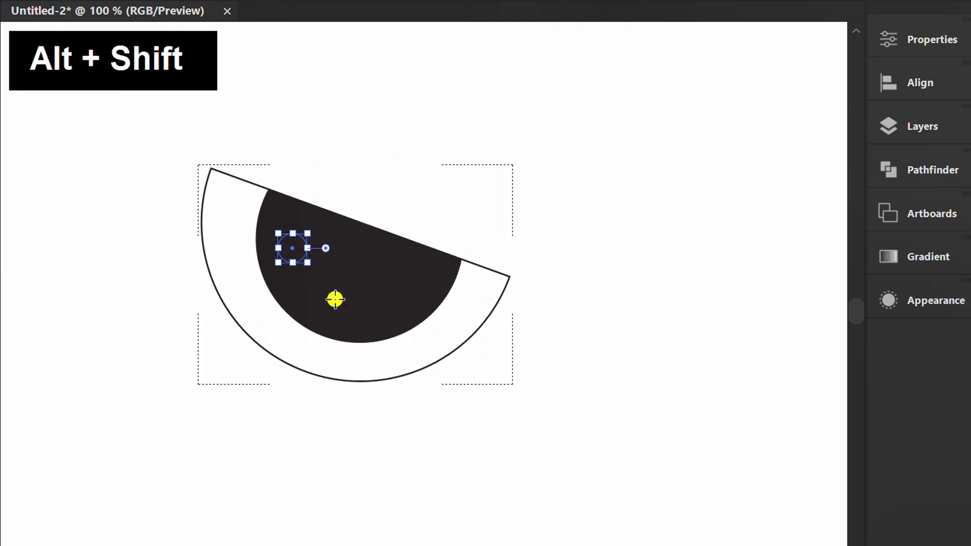
{"action": "left_click", "coordinate": [910, 43]}
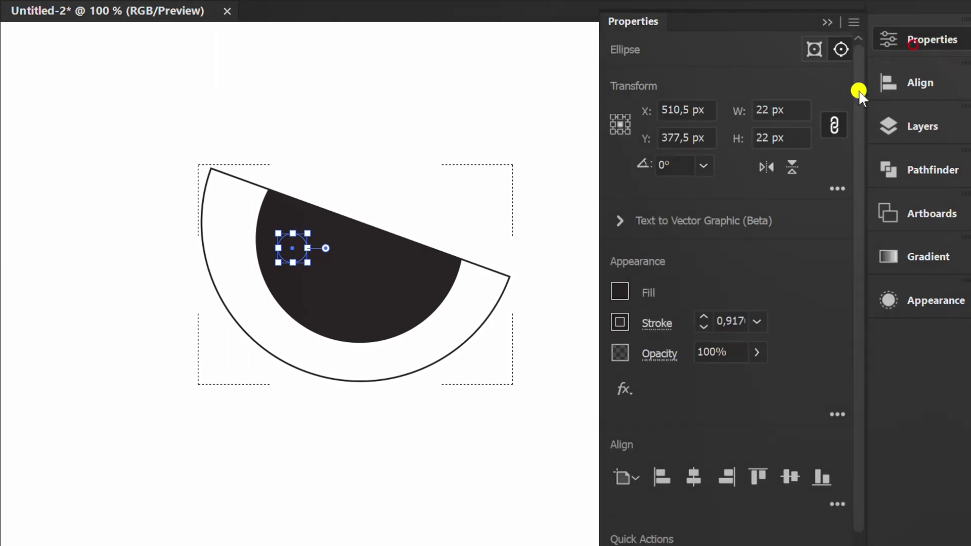
{"action": "left_click", "coordinate": [620, 291]}
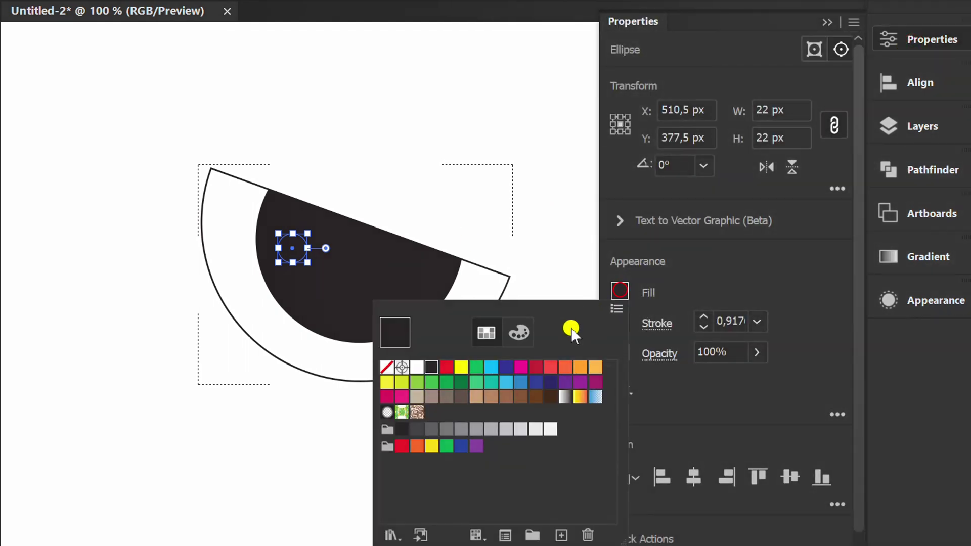
{"action": "left_click", "coordinate": [414, 369]}
{"action": "left_click", "coordinate": [718, 256]}
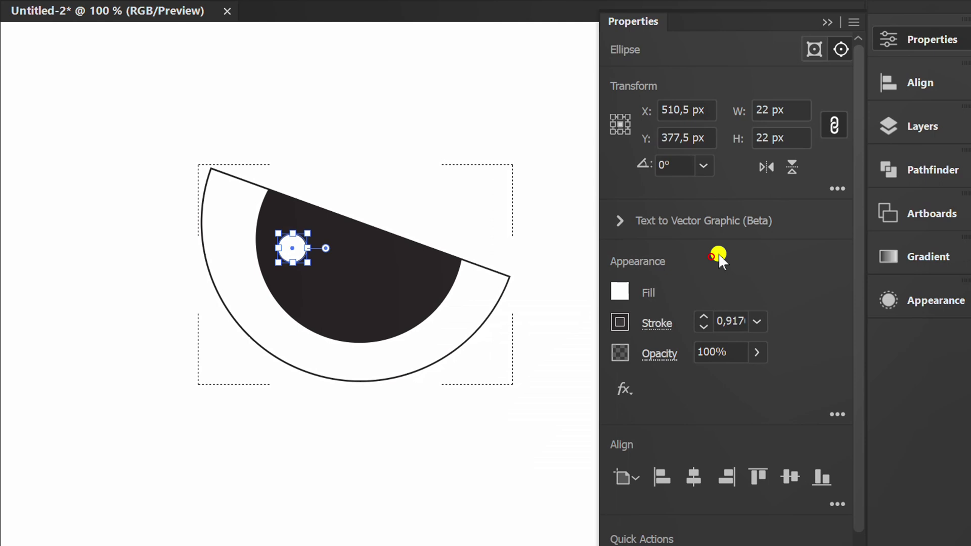
{"action": "left_click", "coordinate": [826, 23]}
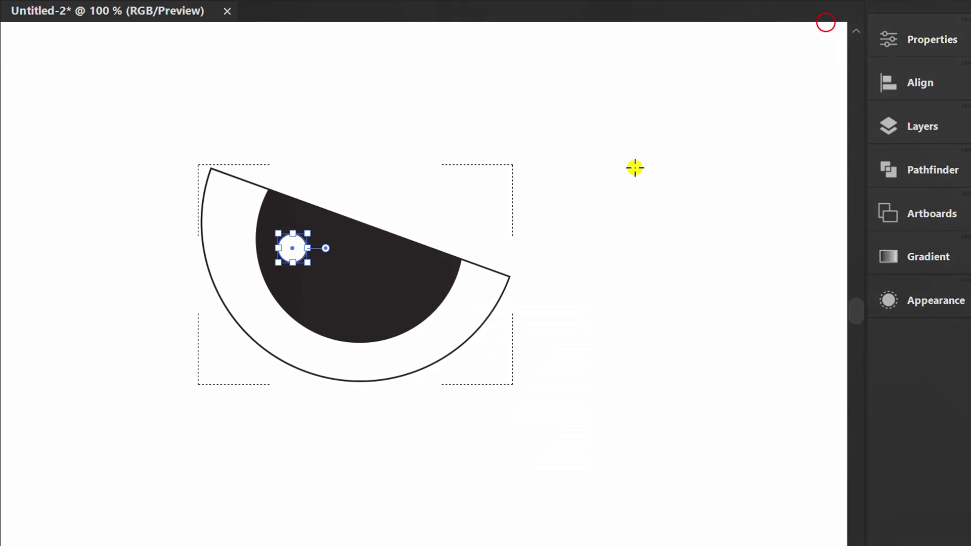
Step: Move the white highlight slightly up and left and set its stroke to None
{"action": "scroll", "coordinate": [309, 265], "scroll_direction": "up", "scroll_amount": 3}
{"action": "key", "text": "v"}
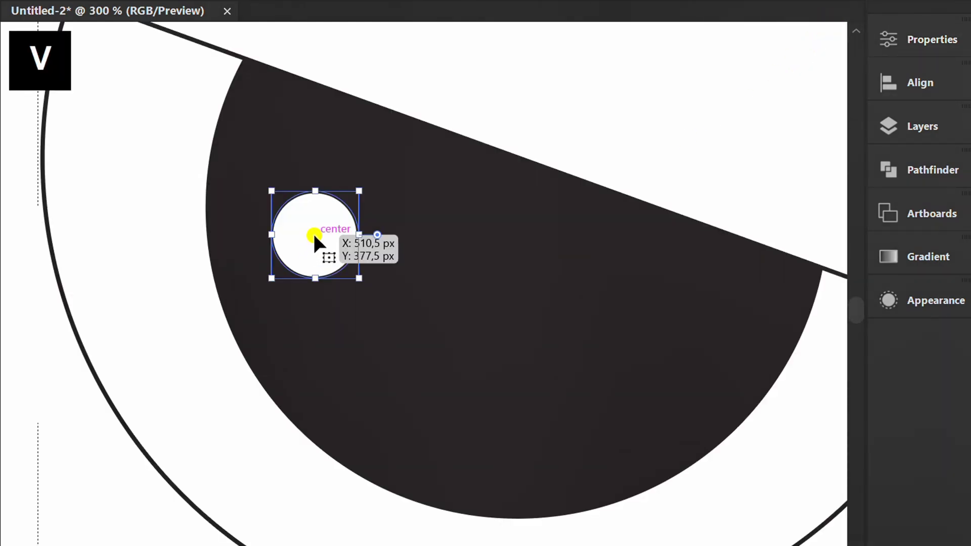
{"action": "left_click_drag", "start_coordinate": [313, 232], "coordinate": [282, 206]}
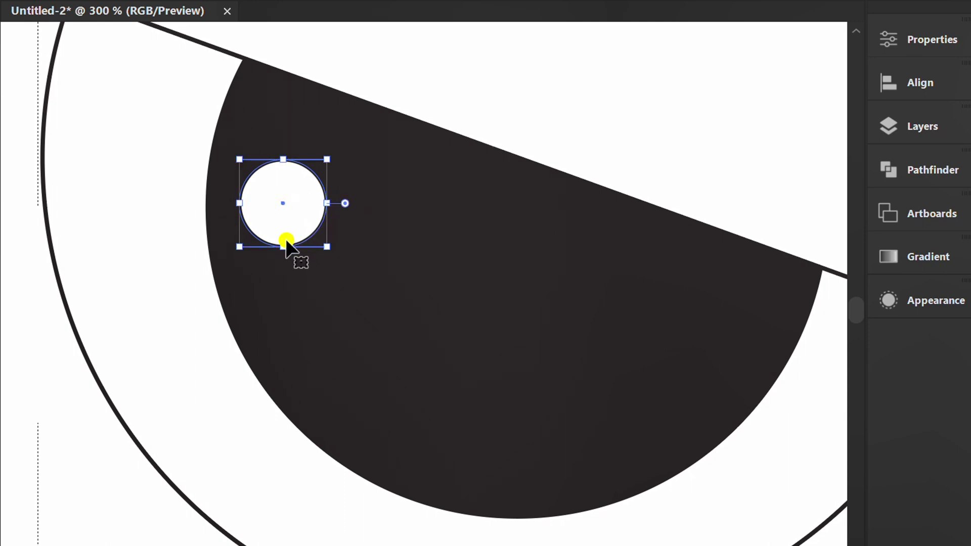
{"action": "scroll", "coordinate": [283, 238], "scroll_direction": "down", "scroll_amount": 2}
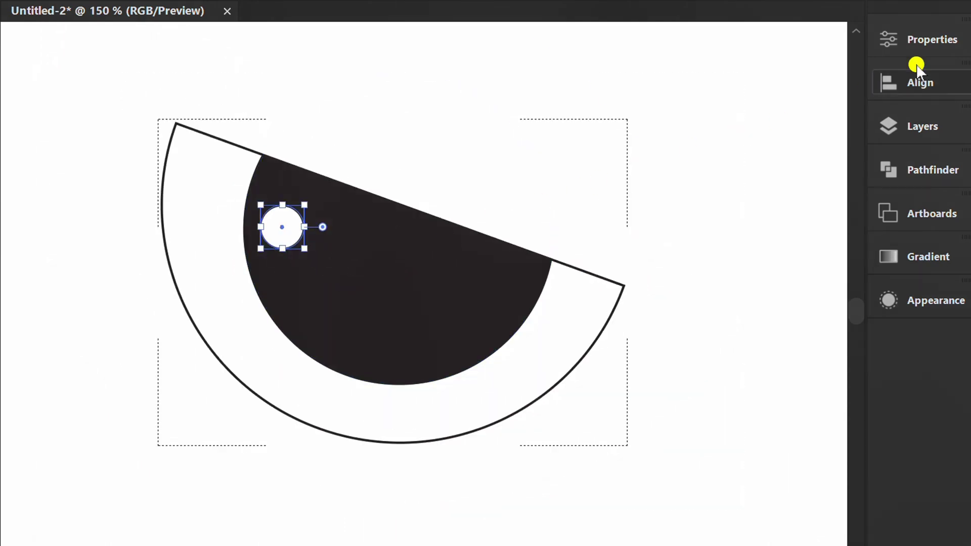
{"action": "left_click", "coordinate": [940, 39]}
{"action": "left_click", "coordinate": [619, 323]}
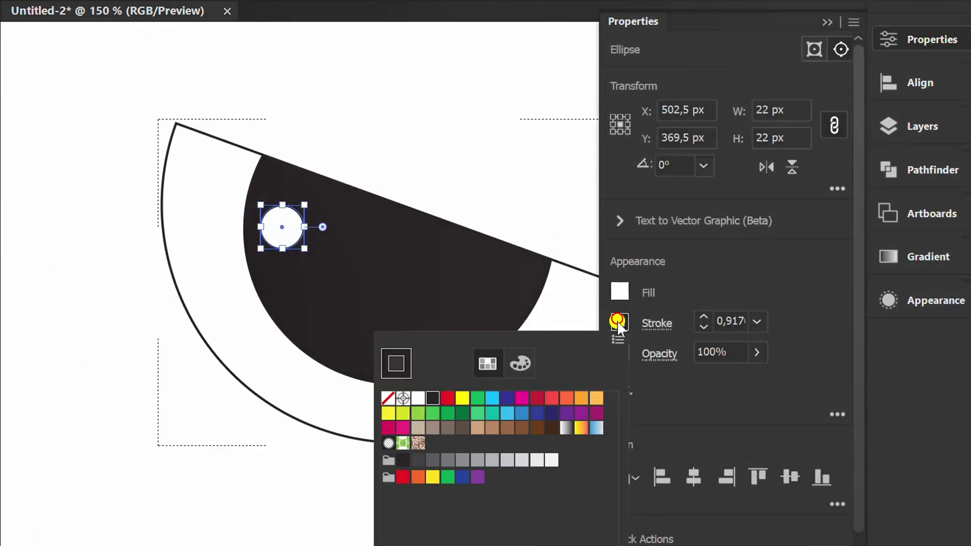
{"action": "left_click", "coordinate": [388, 400]}
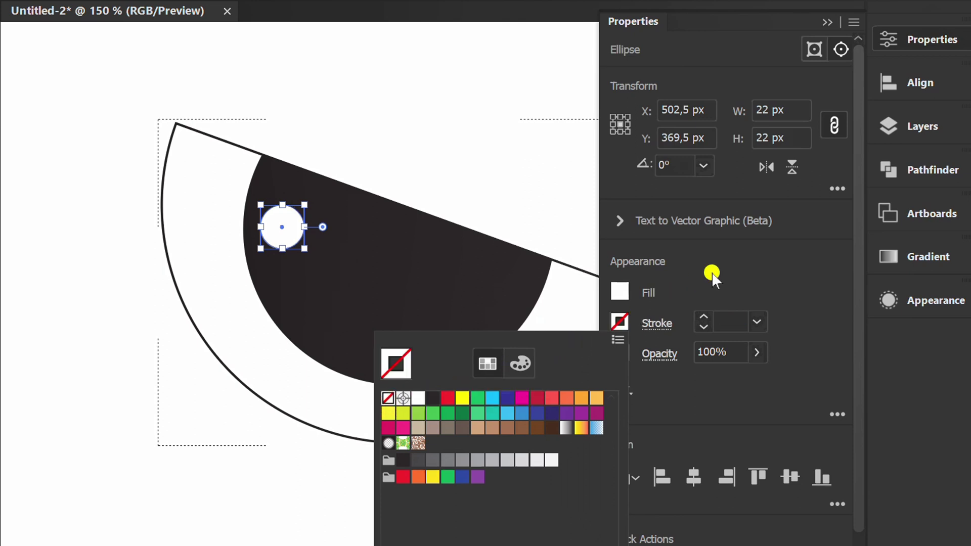
{"action": "left_click", "coordinate": [726, 268]}
{"action": "left_click", "coordinate": [827, 27]}
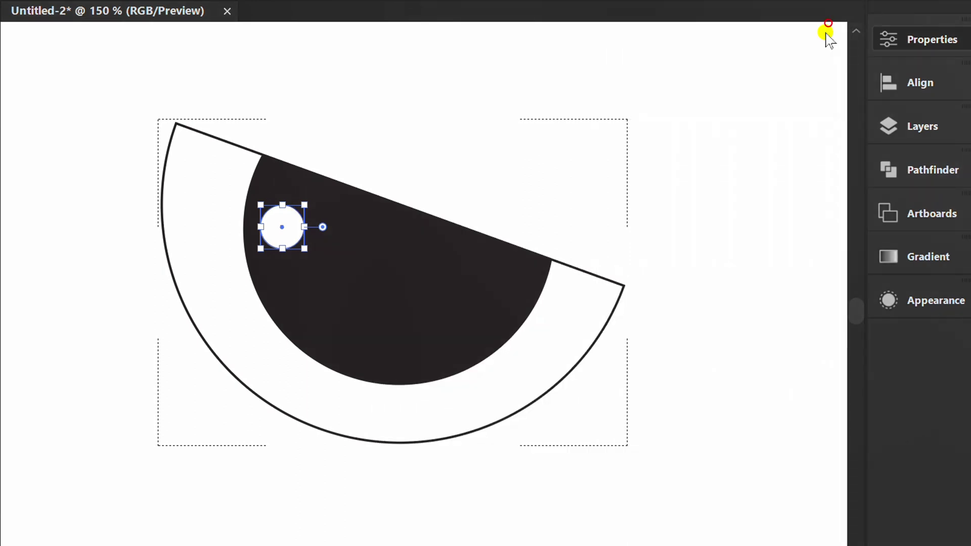
{"action": "key", "text": "v"}
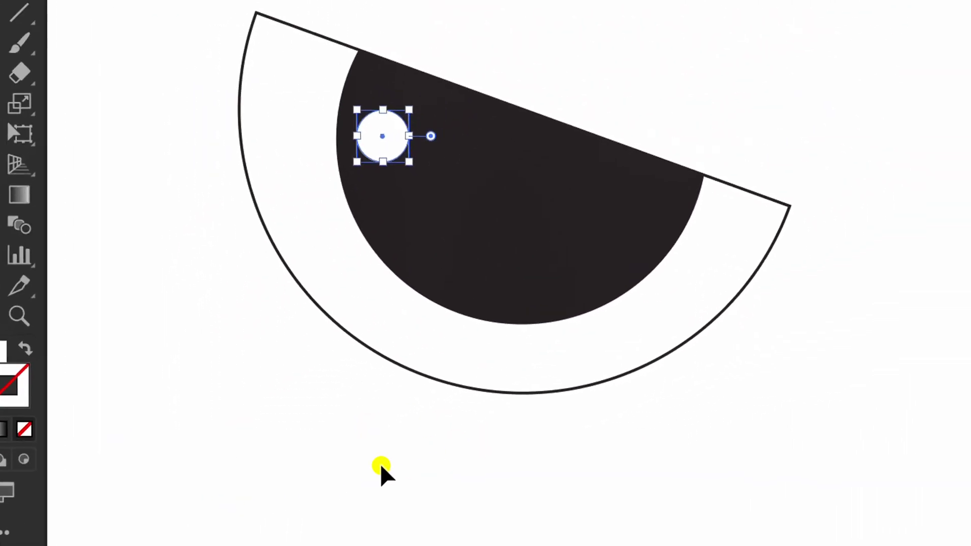
Step: Reflect a copy of the eye across its tip and nudge it right with Shift+Right
{"action": "left_click", "coordinate": [381, 463]}
{"action": "left_click_drag", "start_coordinate": [441, 293], "coordinate": [188, 447]}
{"action": "key", "text": "o"}
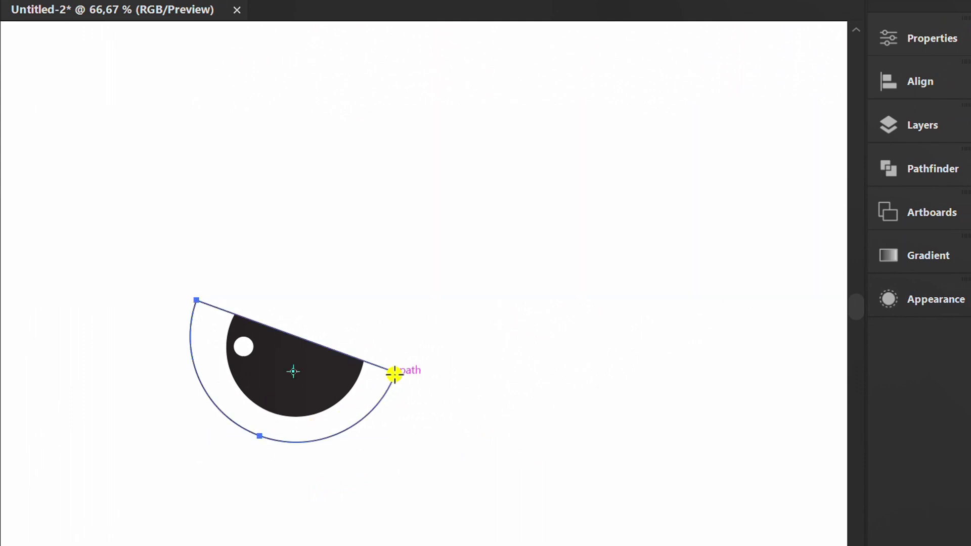
{"action": "left_click_drag", "start_coordinate": [340, 405], "coordinate": [450, 401]}
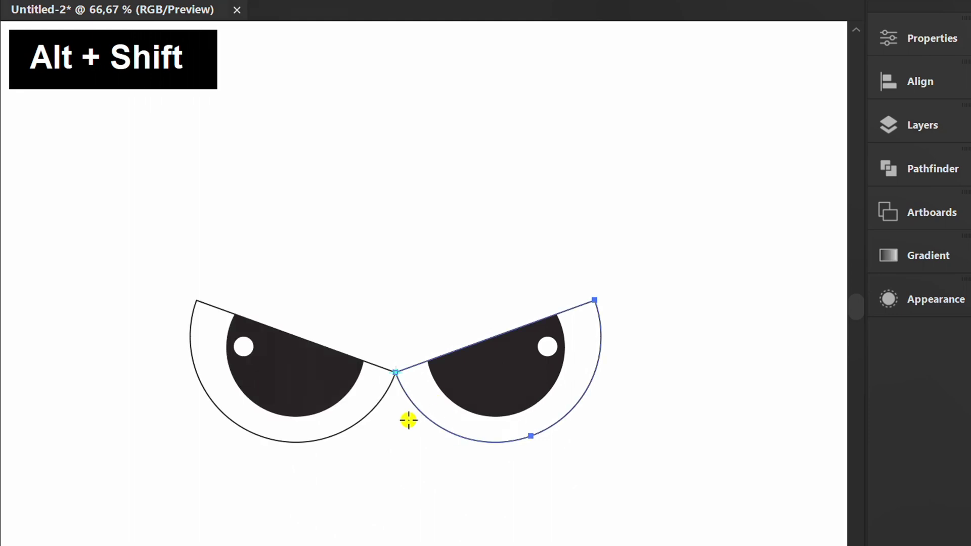
{"action": "key", "text": "v"}
{"action": "key", "text": "shift+Right"}
{"action": "key", "text": "shift+Right"}
{"action": "key", "text": "shift+Right"}
{"action": "key", "text": "shift+Right"}
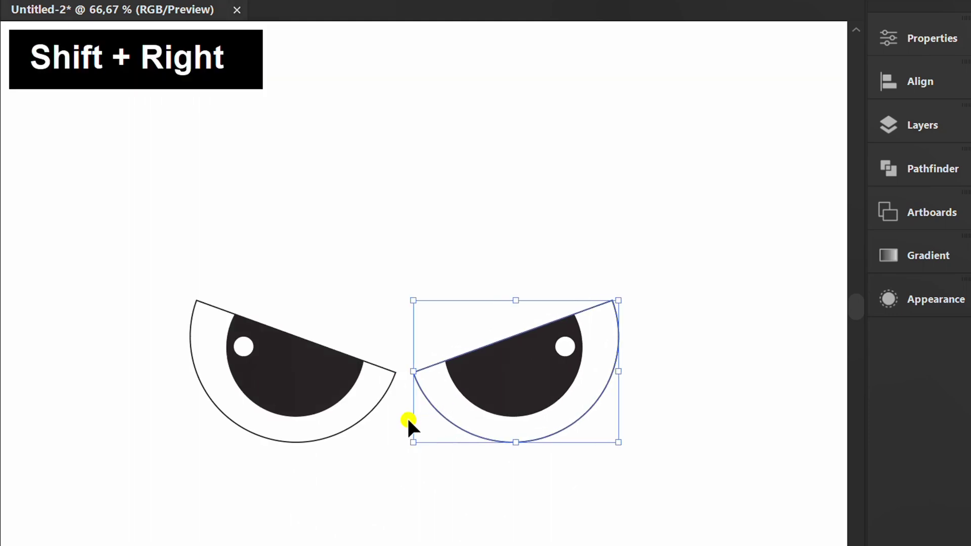
{"action": "key", "text": "shift+Right"}
{"action": "left_click", "coordinate": [408, 441]}
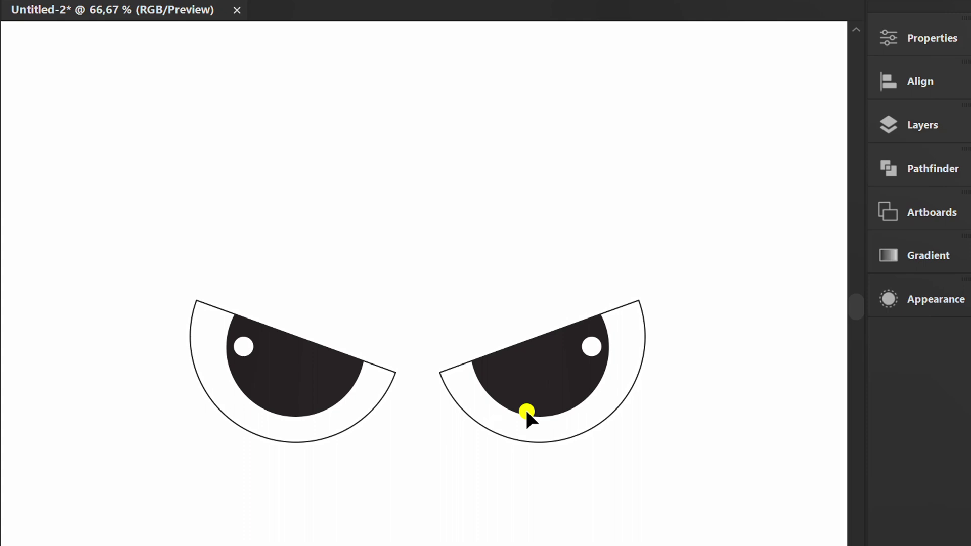
Step: In isolation mode, drag the right eye's white highlight dot to its pupil's upper-left
{"action": "double_click", "coordinate": [590, 348]}
{"action": "left_click", "coordinate": [595, 348]}
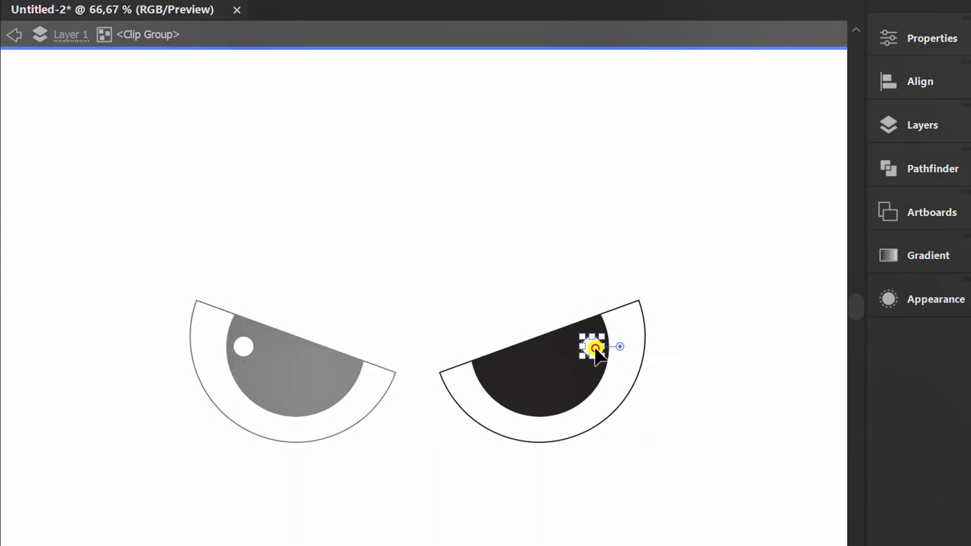
{"action": "left_click_drag", "start_coordinate": [594, 349], "coordinate": [498, 368]}
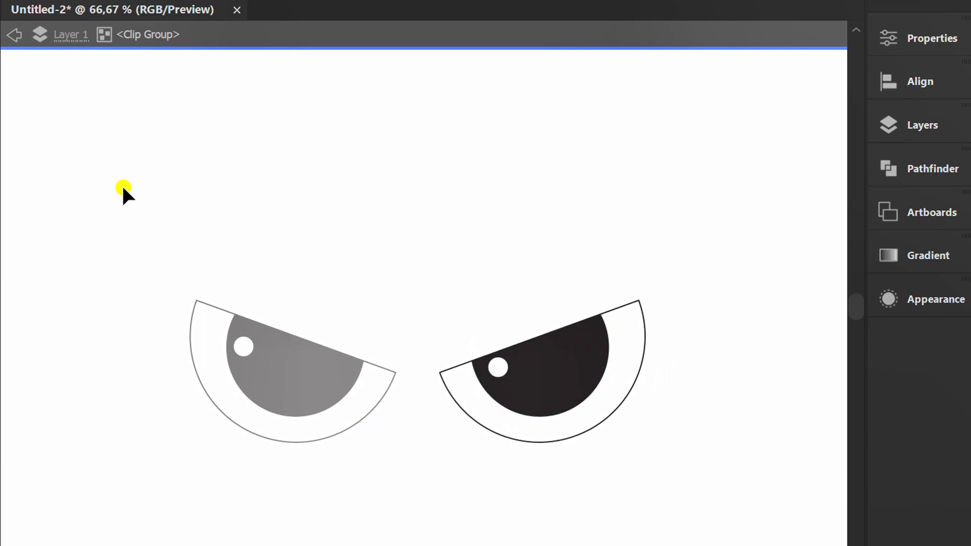
{"action": "left_click", "coordinate": [14, 38]}
{"action": "left_click", "coordinate": [14, 38]}
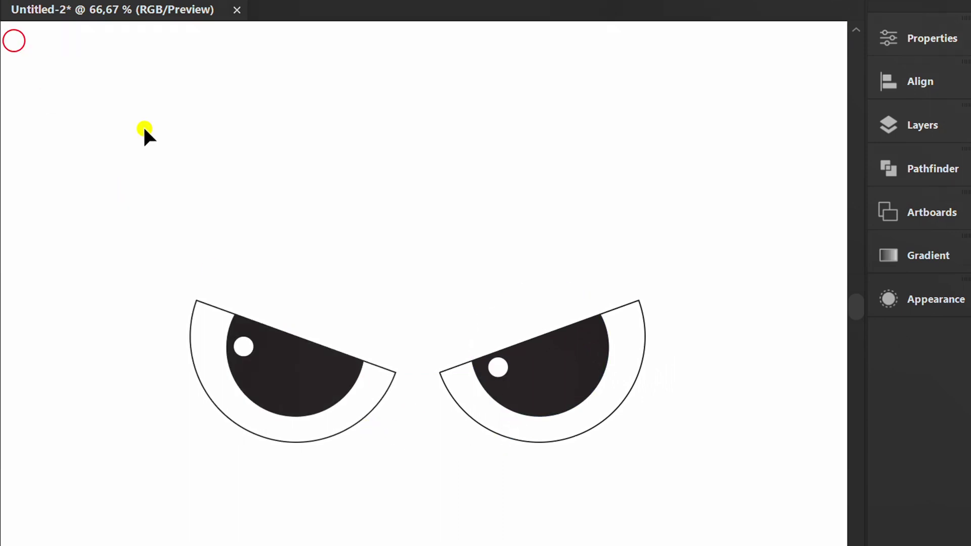
Step: Draw a 1280 × 720 px black rectangle over the artboard and send it to the back
{"action": "scroll", "coordinate": [423, 256], "scroll_direction": "down", "scroll_amount": 2}
{"action": "key", "text": "m"}
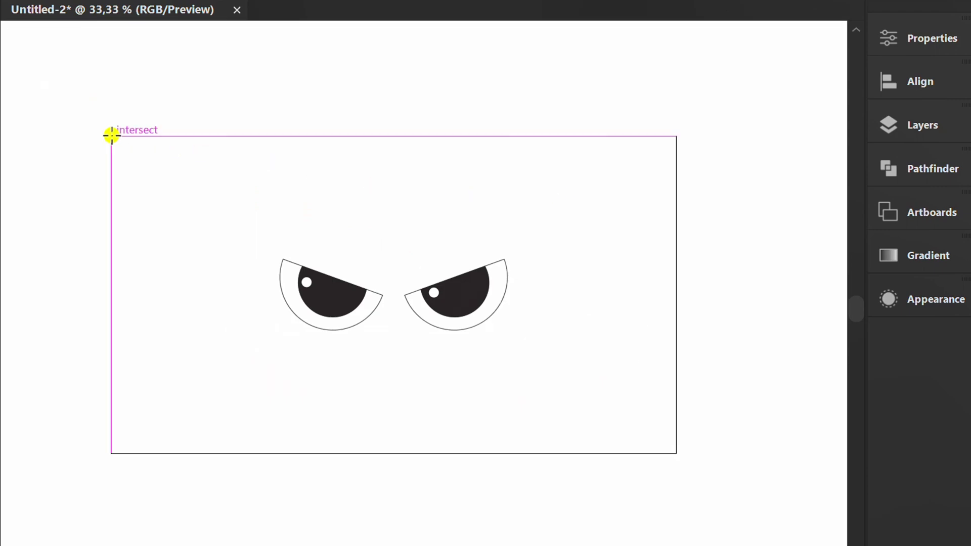
{"action": "left_click_drag", "start_coordinate": [113, 135], "coordinate": [676, 452]}
{"action": "left_click", "coordinate": [916, 41]}
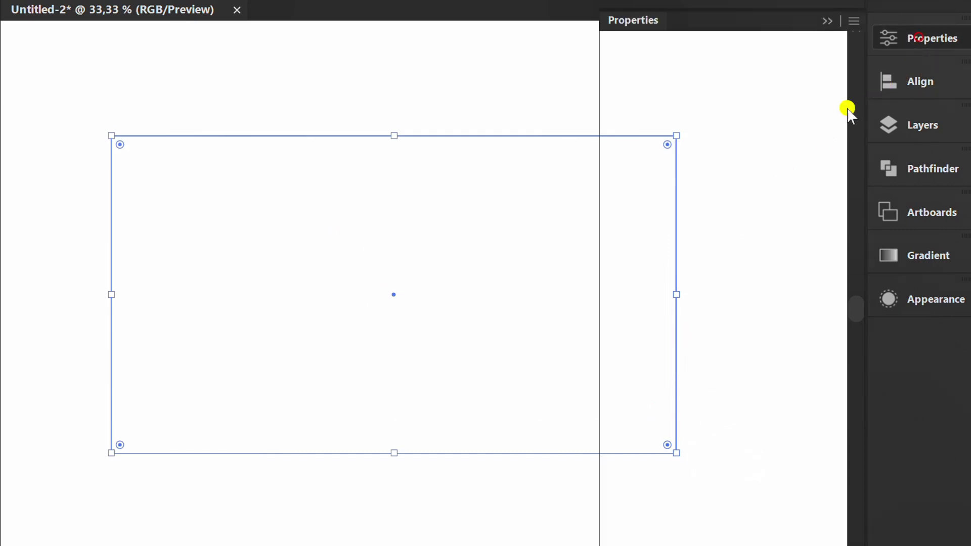
{"action": "left_click", "coordinate": [620, 290]}
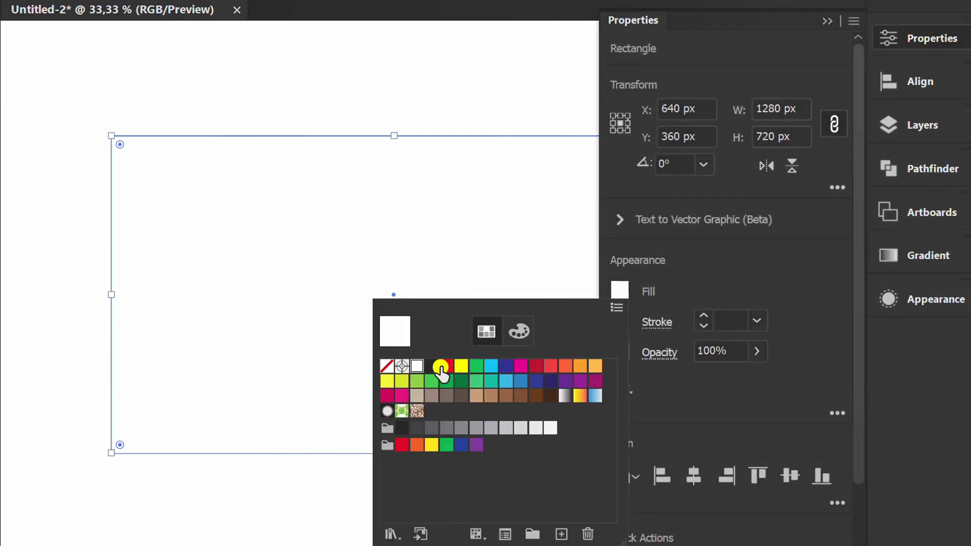
{"action": "left_click", "coordinate": [431, 366]}
{"action": "left_click", "coordinate": [713, 280]}
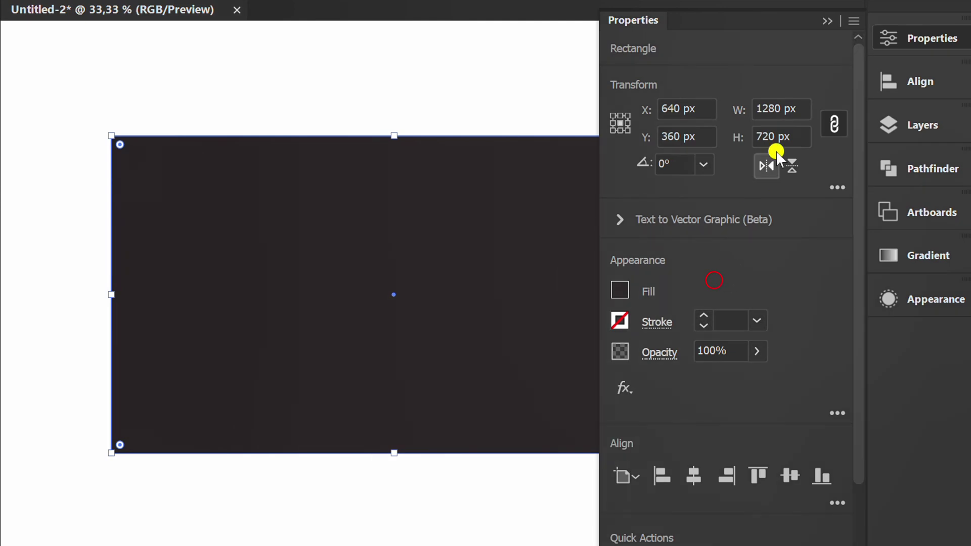
{"action": "left_click", "coordinate": [824, 21]}
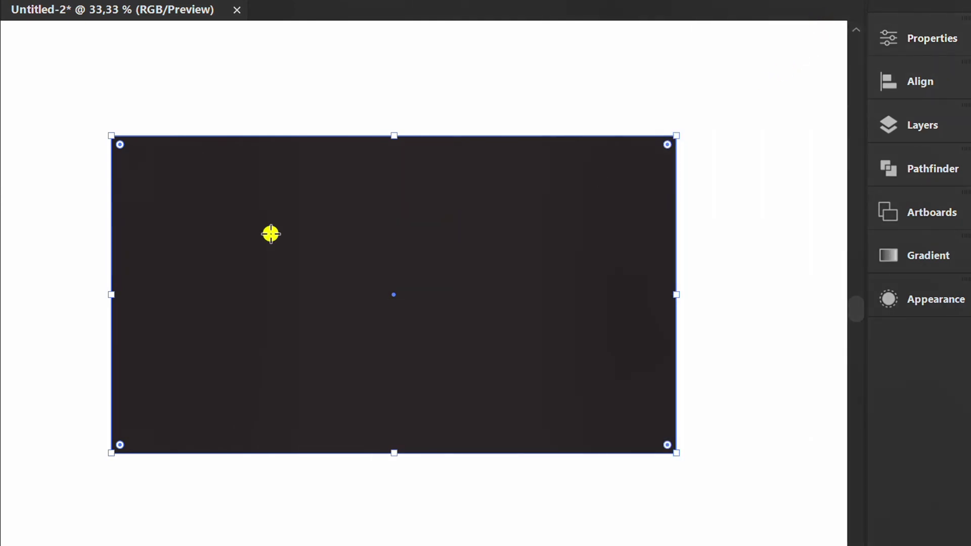
{"action": "key", "text": "ctrl+shift+bracketleft"}
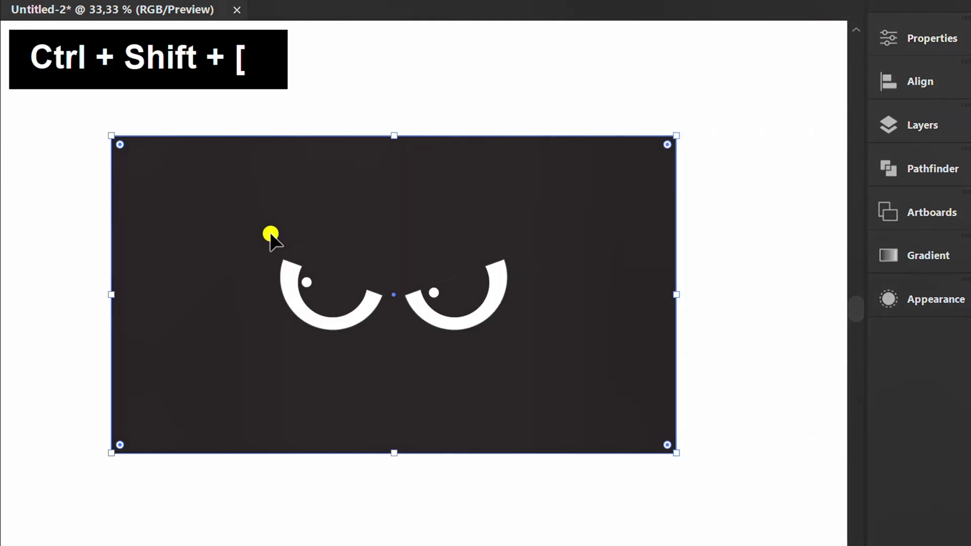
{"action": "key", "text": "v"}
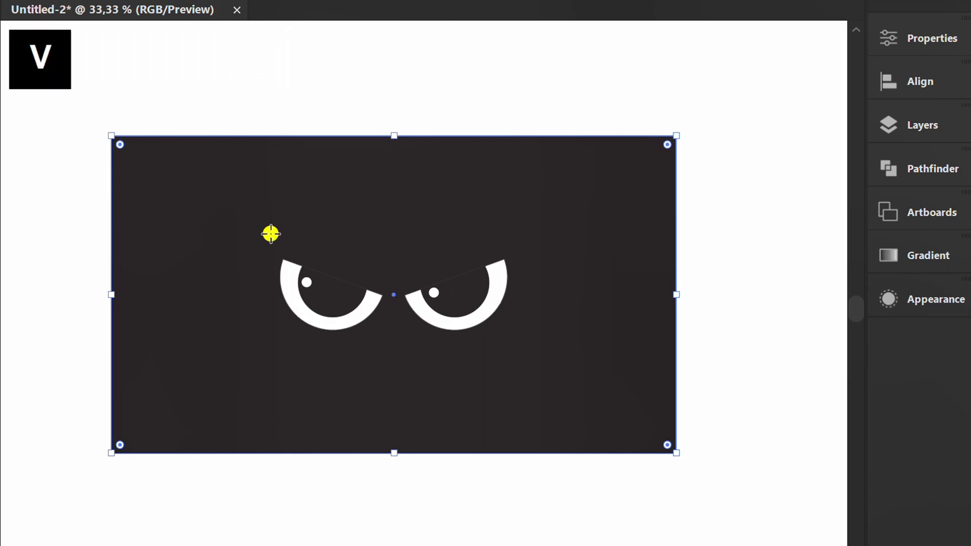
Step: Scale the eyes group from its centre to about 664 × 239 px, then zoom to 50%
{"action": "left_click", "coordinate": [439, 298]}
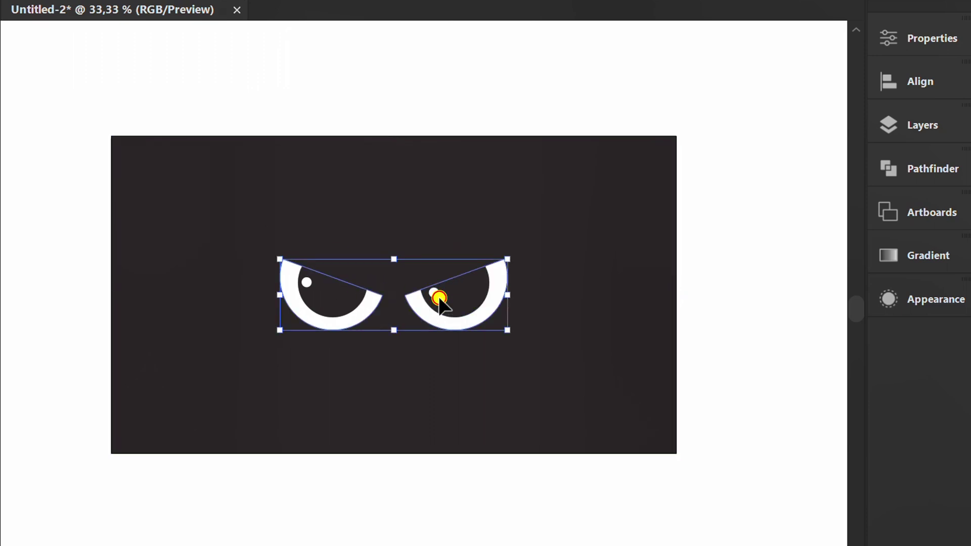
{"action": "left_click_drag", "start_coordinate": [507, 330], "coordinate": [548, 357]}
{"action": "left_click", "coordinate": [413, 485]}
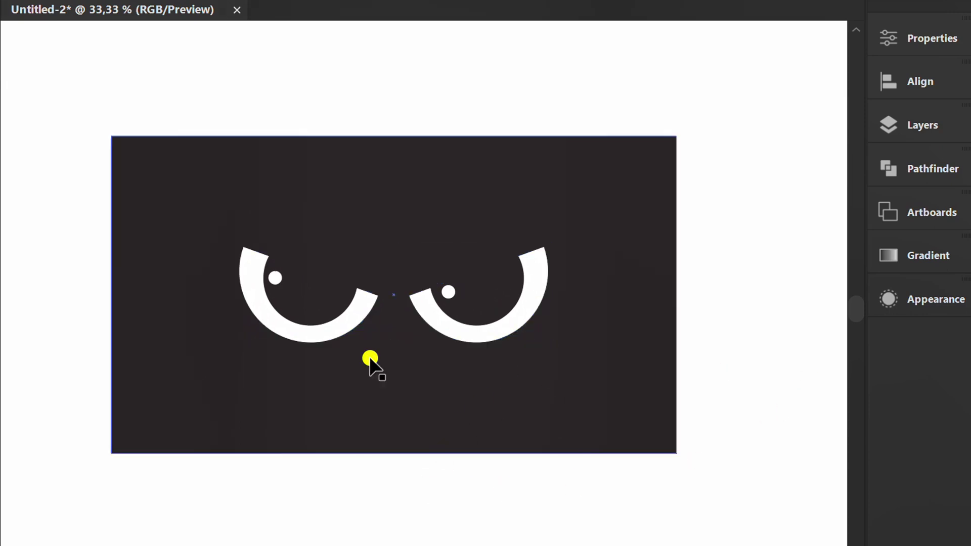
{"action": "key", "text": "ctrl+equal"}
{"action": "key", "text": "l"}
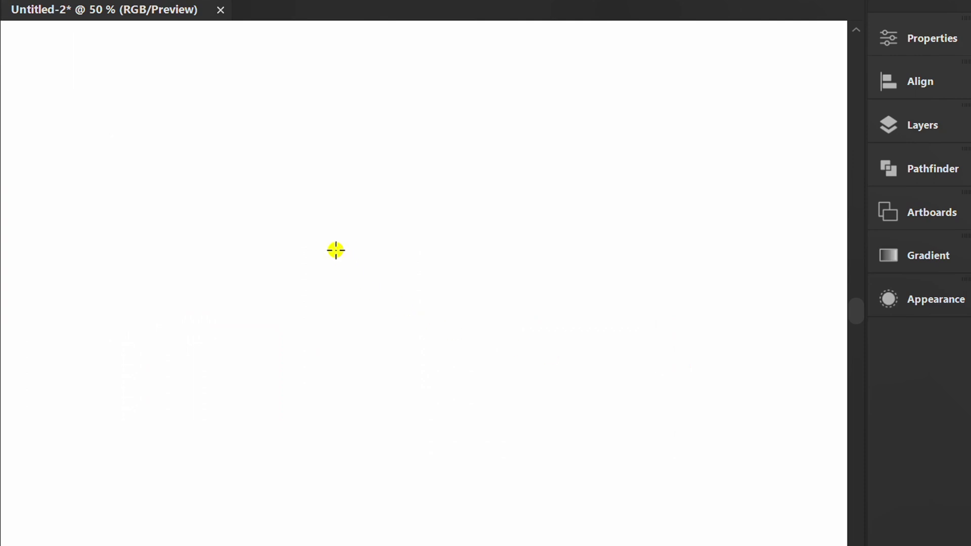
Step: Draw a 314 px circle with default white fill and a 5 pt outline
{"action": "left_click_drag", "start_coordinate": [319, 245], "coordinate": [408, 348]}
{"action": "key", "text": "d"}
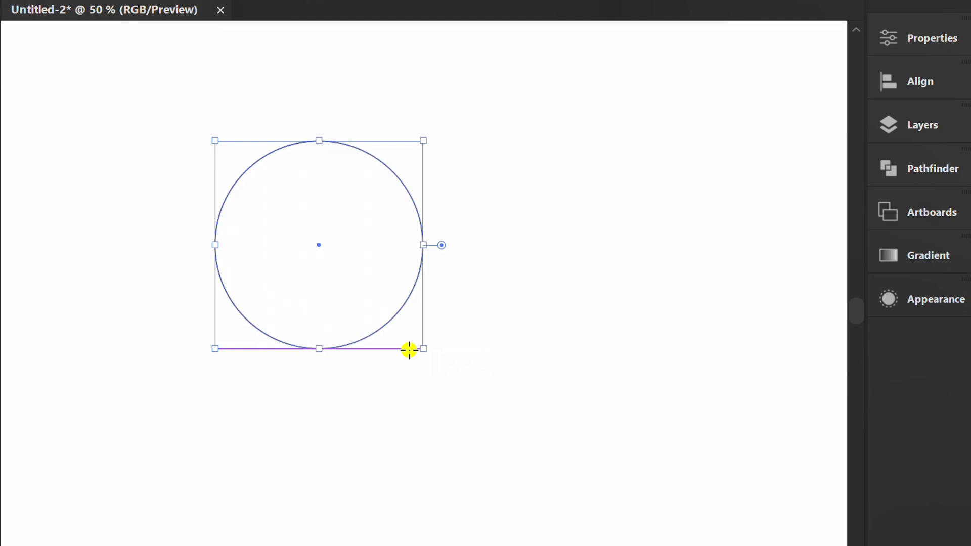
{"action": "left_click", "coordinate": [901, 50]}
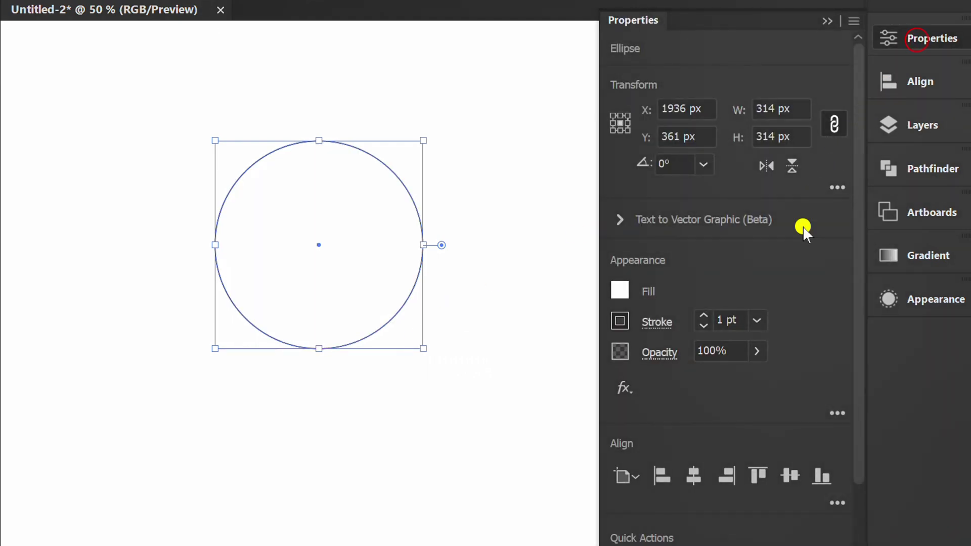
{"action": "double_click", "coordinate": [734, 319]}
{"action": "type", "text": "5"}
{"action": "key", "text": "Return"}
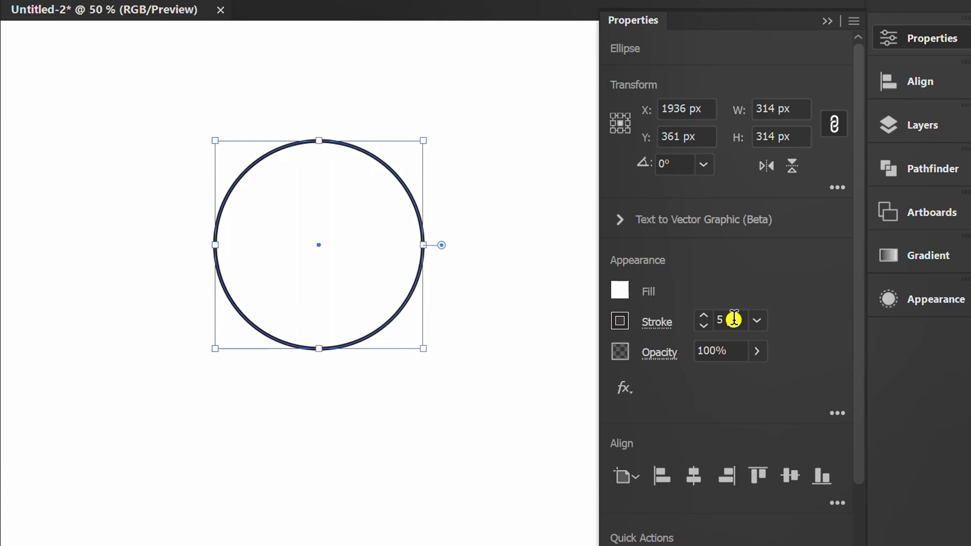
{"action": "left_click", "coordinate": [830, 20]}
Step: Cut away the circle's lower half with a rectangle and Minus Front, leaving a dome
{"action": "key", "text": "m"}
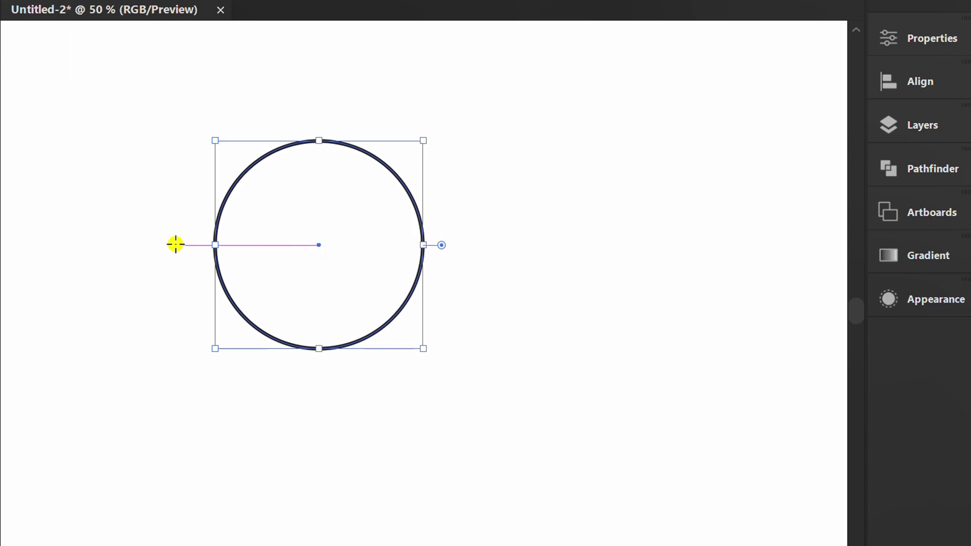
{"action": "left_click_drag", "start_coordinate": [175, 244], "coordinate": [482, 388]}
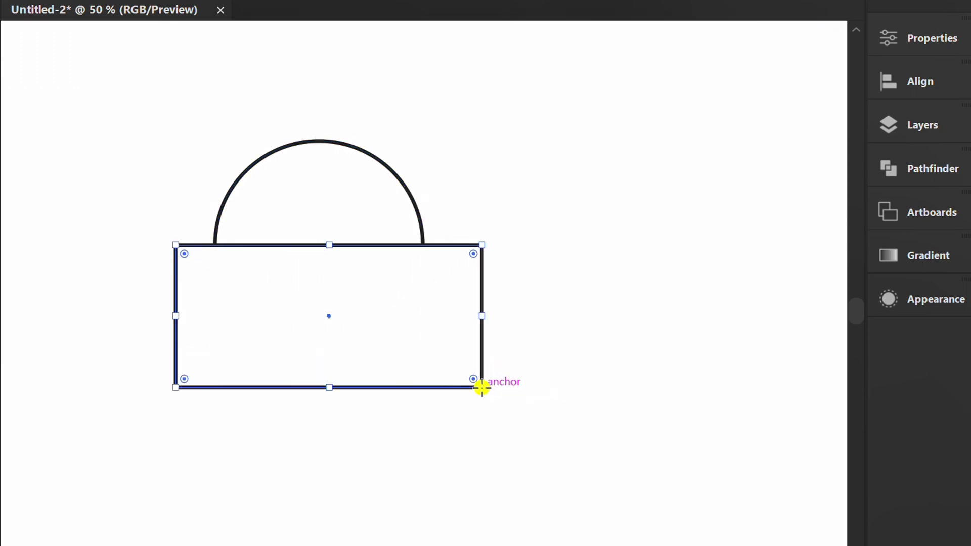
{"action": "key", "text": "v"}
{"action": "left_click_drag", "start_coordinate": [547, 108], "coordinate": [232, 307]}
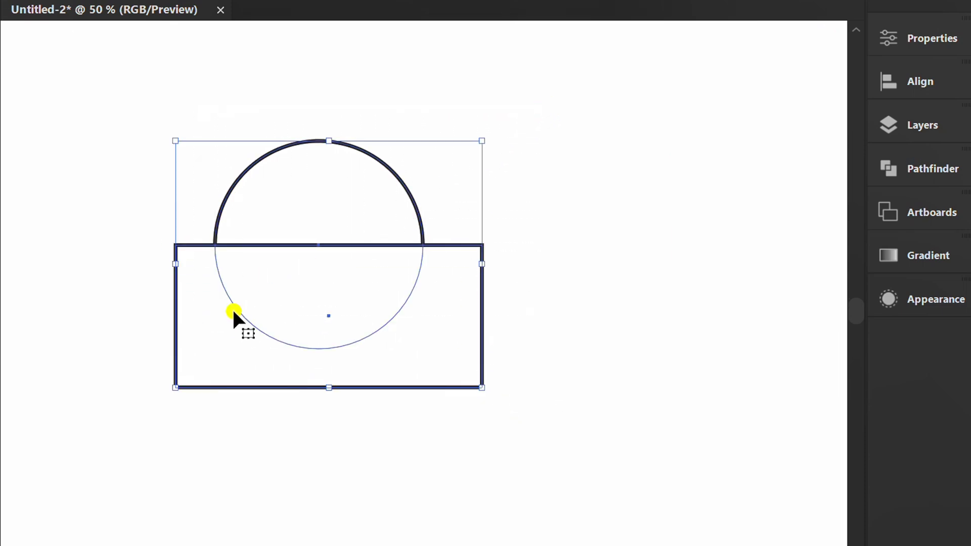
{"action": "left_click", "coordinate": [940, 168]}
{"action": "left_click", "coordinate": [683, 207]}
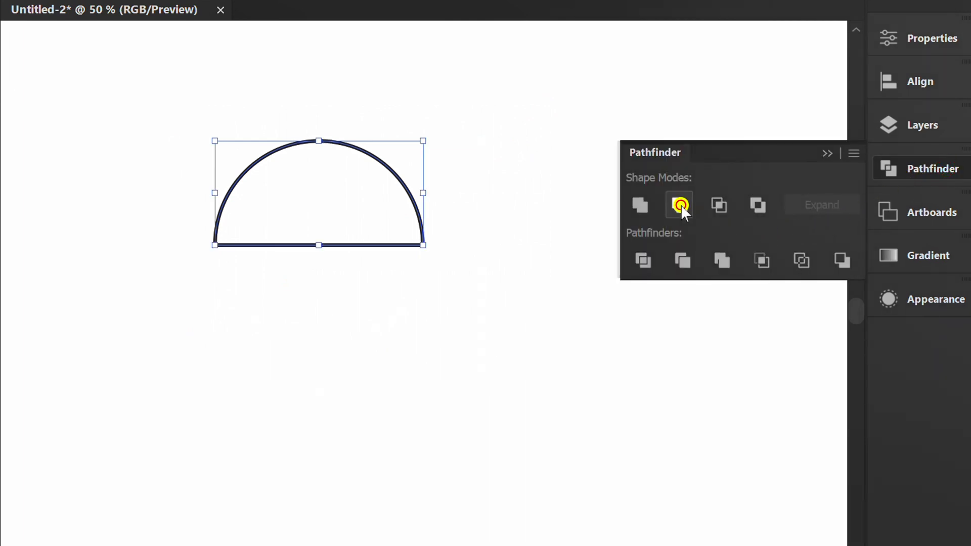
{"action": "left_click", "coordinate": [828, 154]}
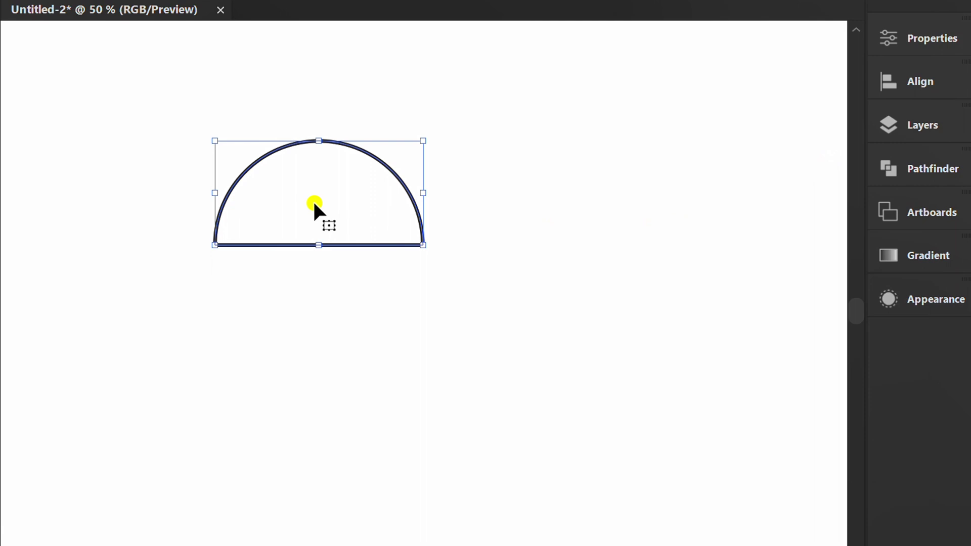
Step: Draw a wide brim rectangle under the dome and round its corners to 18 px
{"action": "key", "text": "ctrl+1"}
{"action": "key", "text": "m"}
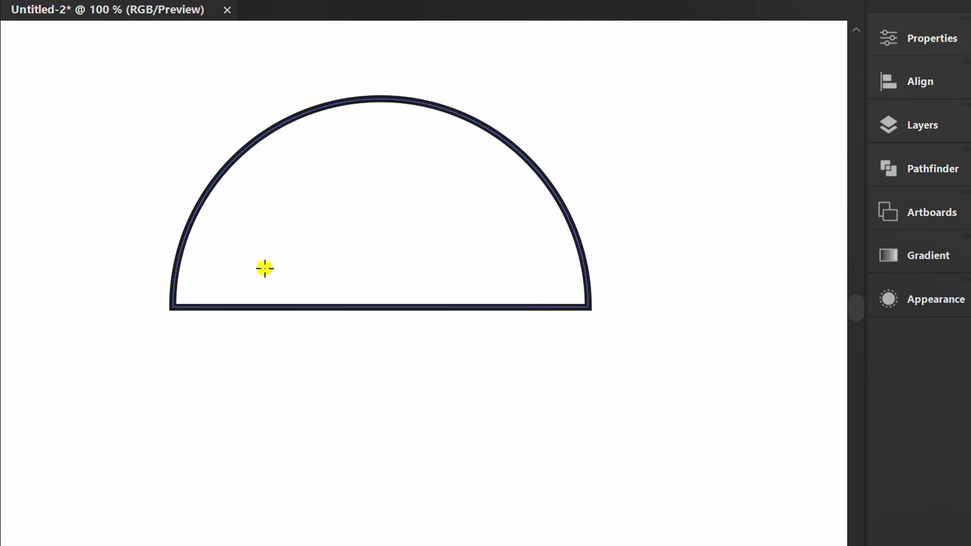
{"action": "left_click_drag", "start_coordinate": [94, 308], "coordinate": [679, 331]}
{"action": "key", "text": "alt"}
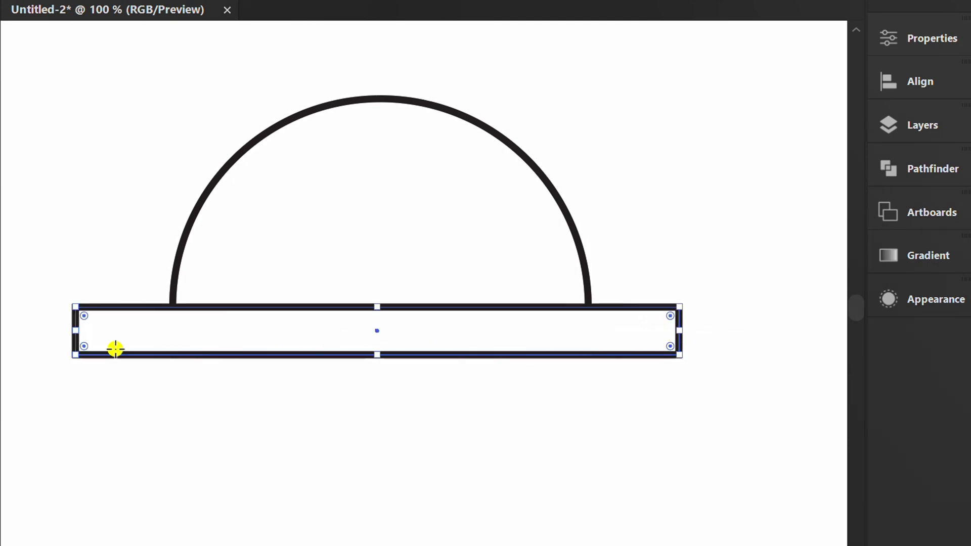
{"action": "left_click_drag", "start_coordinate": [85, 316], "coordinate": [143, 332]}
Step: Horizontally centre the brim on the dome, using the dome as the key object
{"action": "key", "text": "v"}
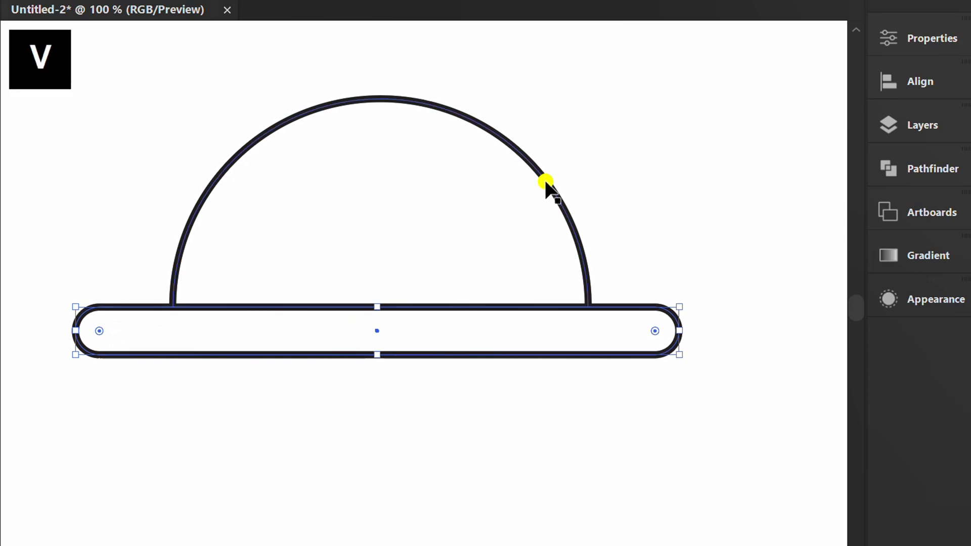
{"action": "left_click_drag", "start_coordinate": [609, 85], "coordinate": [344, 384]}
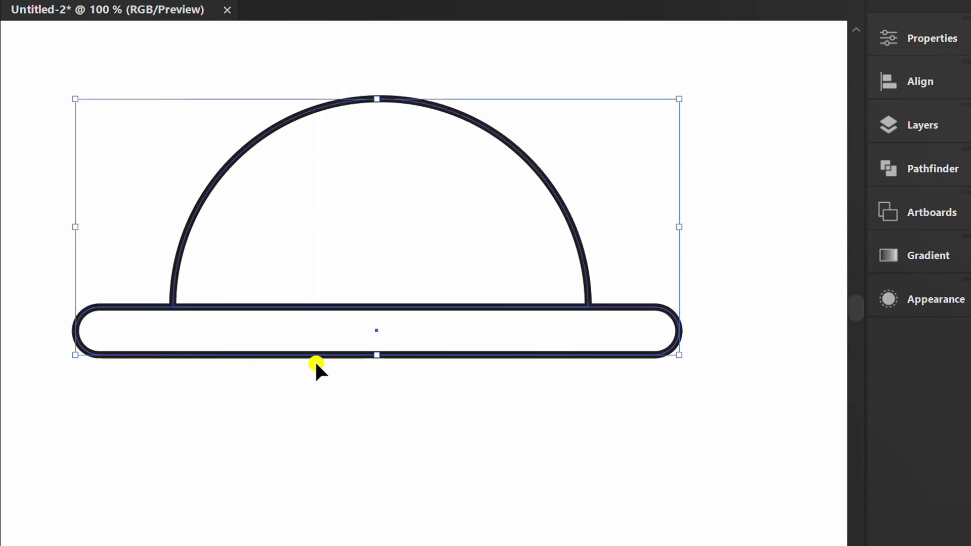
{"action": "left_click", "coordinate": [225, 194]}
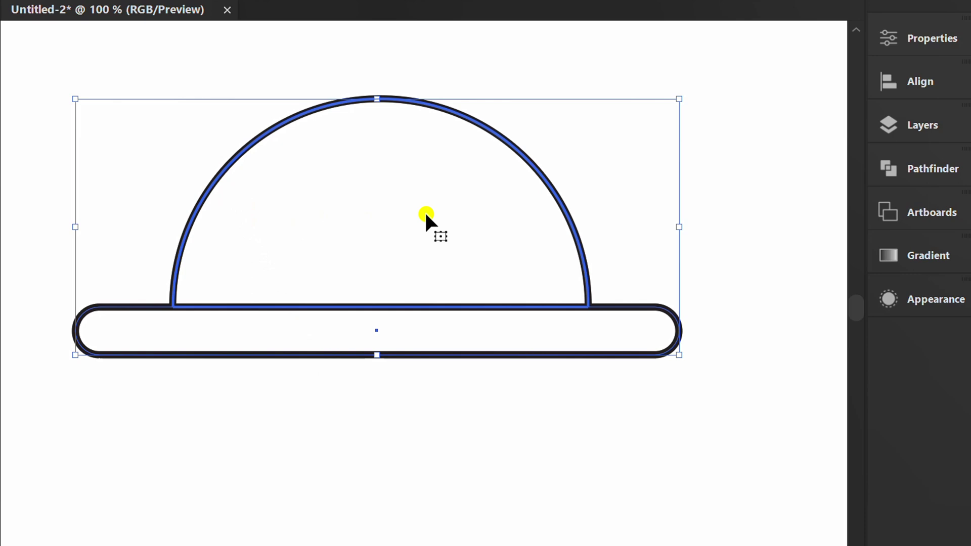
{"action": "left_click", "coordinate": [917, 84]}
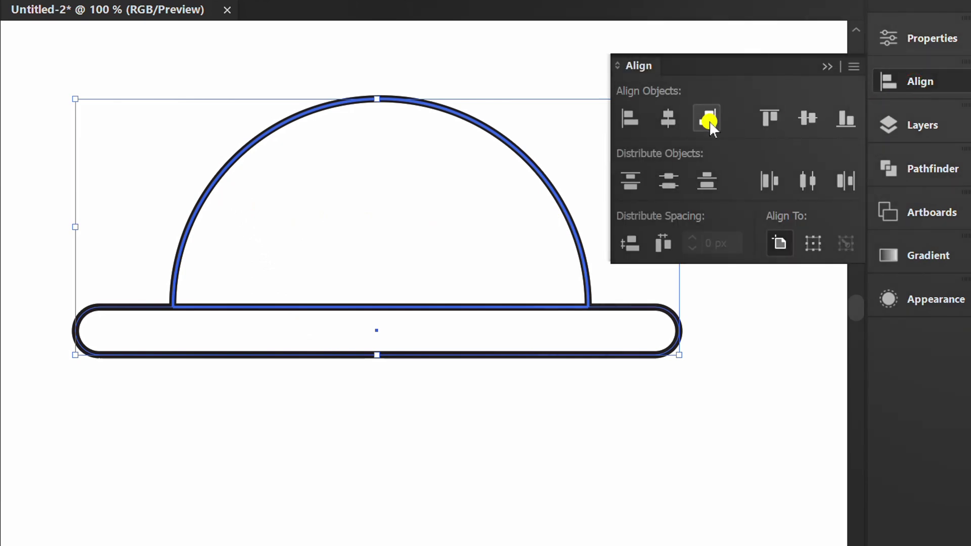
{"action": "left_click", "coordinate": [665, 120]}
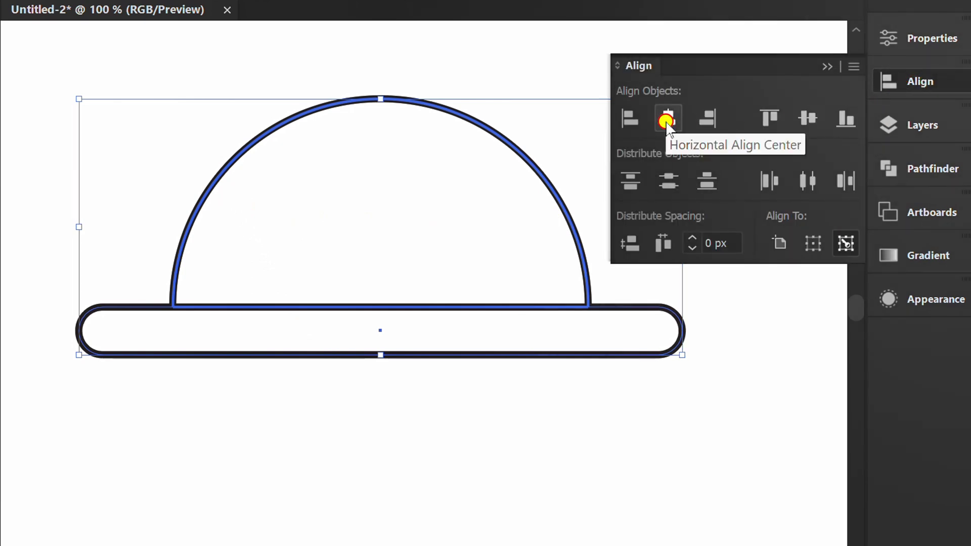
{"action": "left_click", "coordinate": [827, 65]}
{"action": "left_click", "coordinate": [416, 403]}
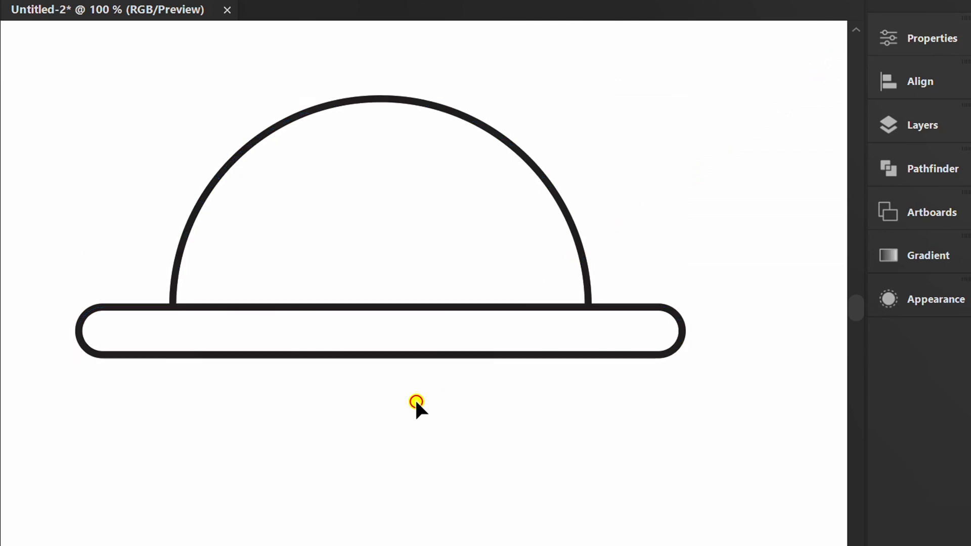
{"action": "left_click_drag", "start_coordinate": [415, 398], "coordinate": [451, 412]}
Step: Select the dome and brim together and fill both with yellow
{"action": "left_click_drag", "start_coordinate": [591, 50], "coordinate": [397, 386]}
{"action": "left_click", "coordinate": [924, 41]}
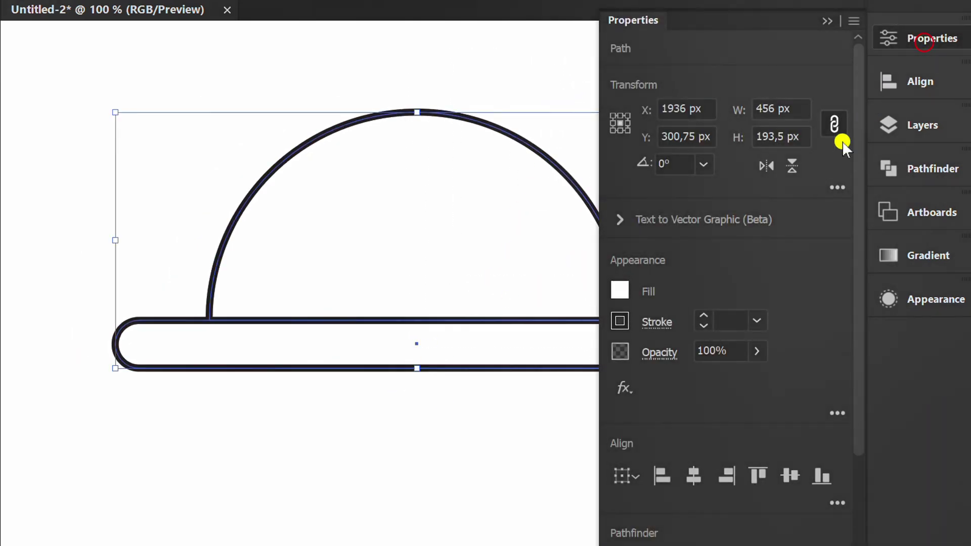
{"action": "left_click", "coordinate": [622, 291]}
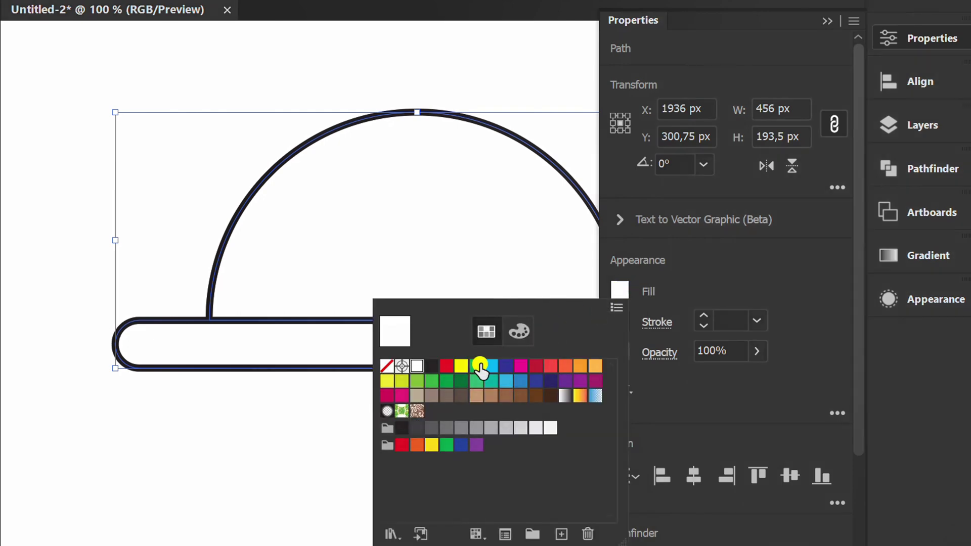
{"action": "left_click", "coordinate": [461, 366]}
{"action": "left_click", "coordinate": [736, 273]}
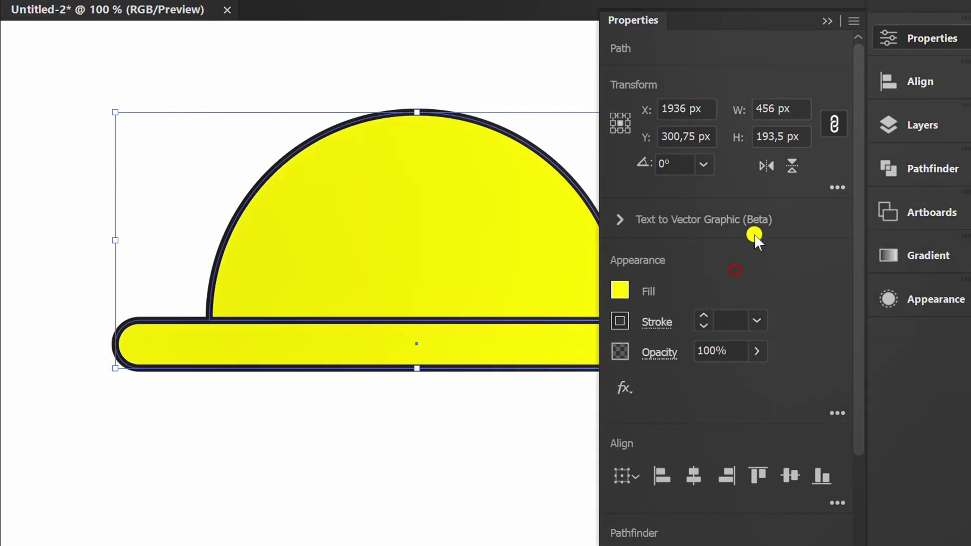
Step: Deselect the hat, then select only the yellow dome
{"action": "left_click", "coordinate": [832, 22]}
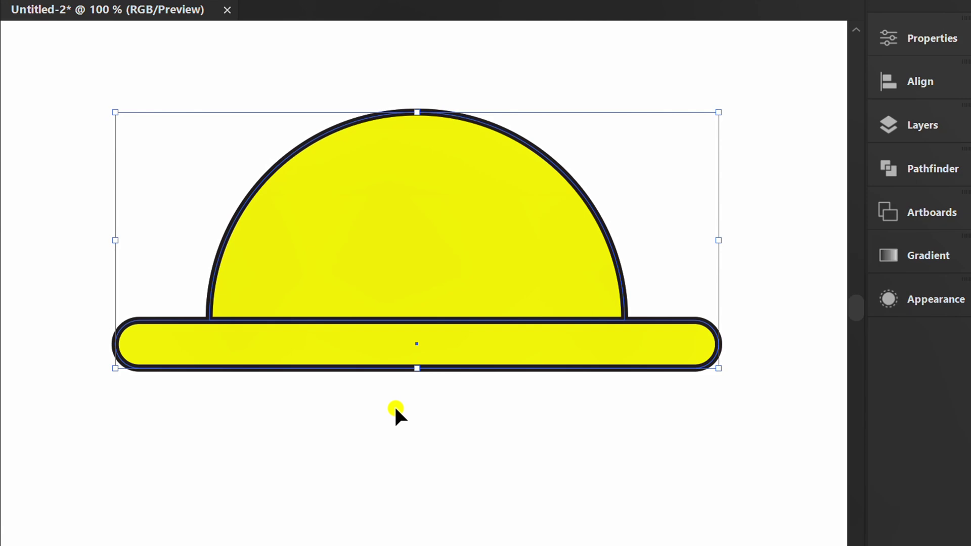
{"action": "left_click", "coordinate": [392, 412]}
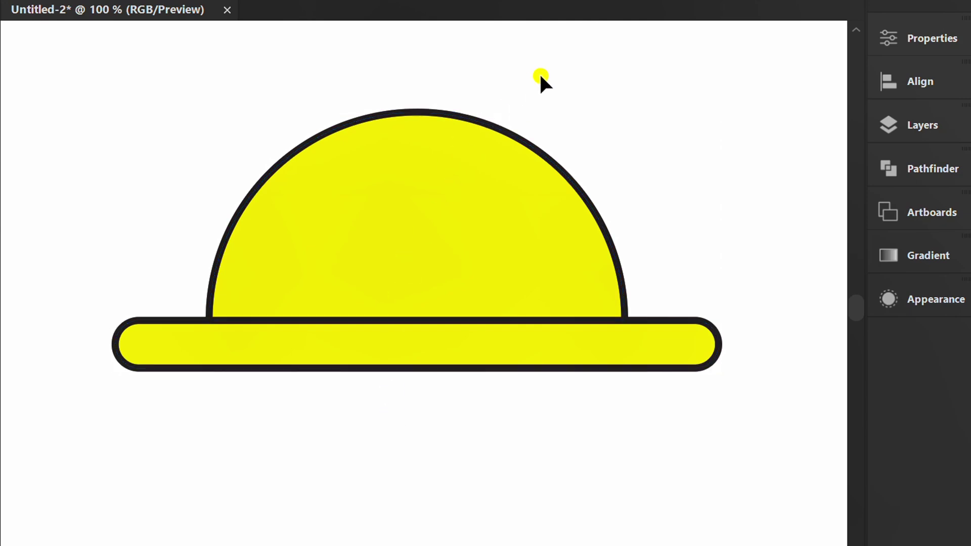
{"action": "left_click_drag", "start_coordinate": [540, 74], "coordinate": [515, 116]}
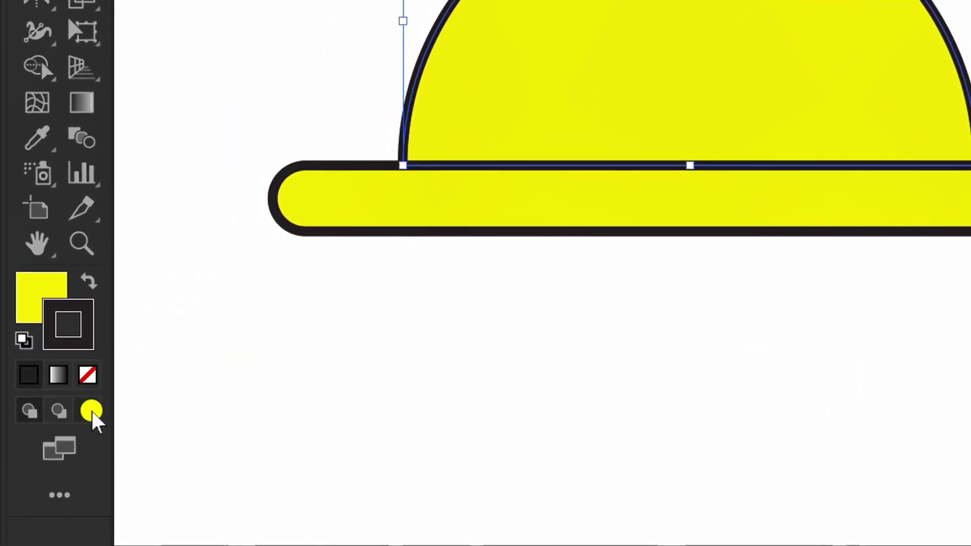
Step: In Draw Inside mode, draw a horizontal line across the dome, nudged down toward the brim
{"action": "left_click", "coordinate": [92, 412]}
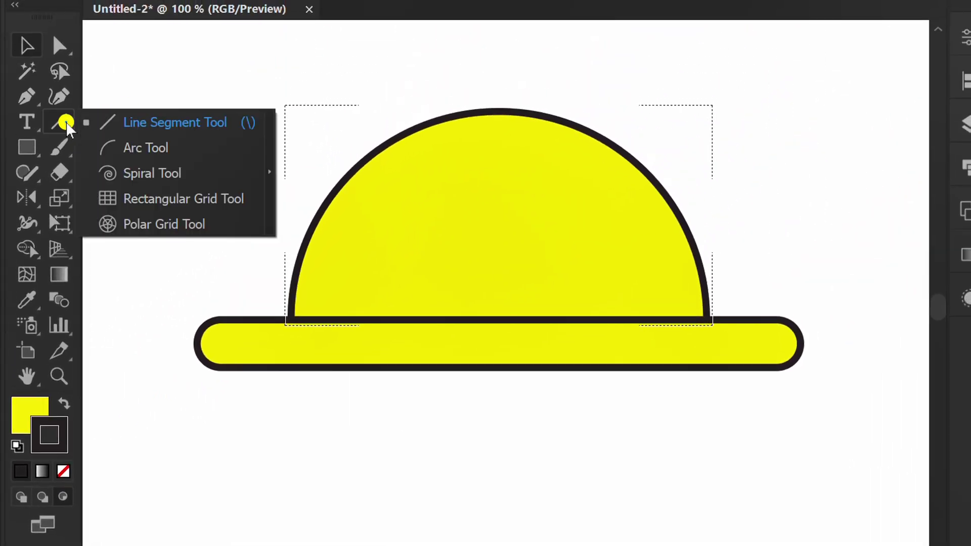
{"action": "left_click", "coordinate": [152, 123]}
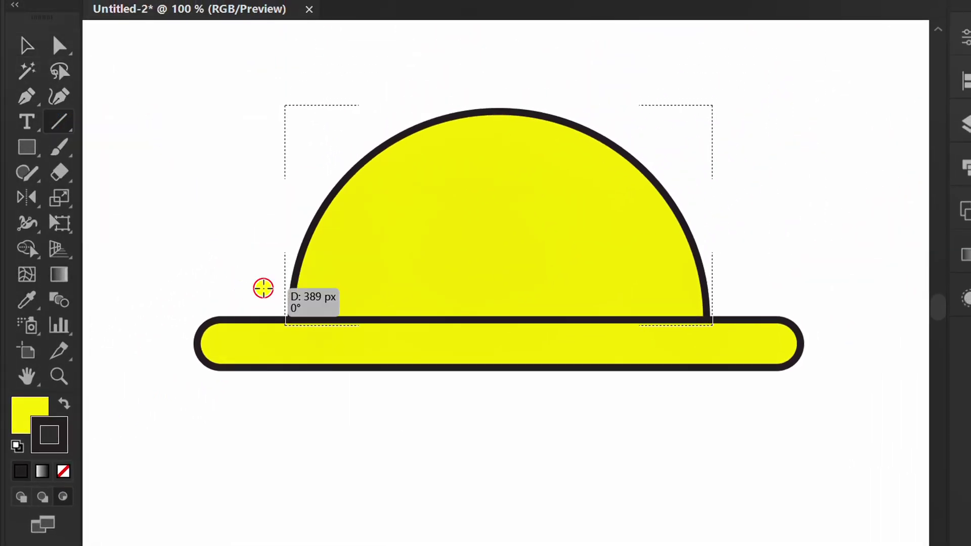
{"action": "left_click_drag", "start_coordinate": [263, 288], "coordinate": [760, 287]}
{"action": "key", "text": "Down"}
{"action": "key", "text": "Down"}
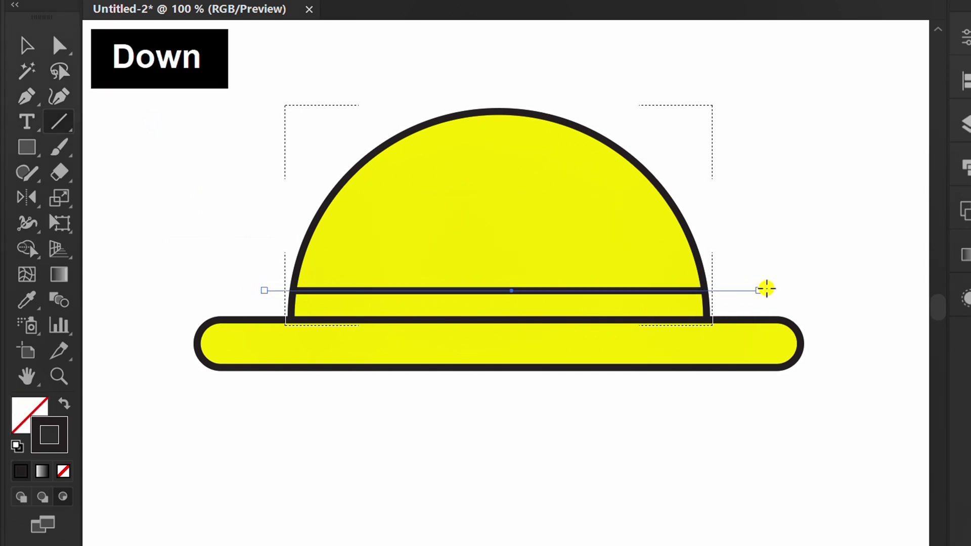
{"action": "key", "text": "Down"}
{"action": "key", "text": "Down"}
{"action": "key", "text": "Down"}
{"action": "key", "text": "Down"}
{"action": "key", "text": "Down"}
{"action": "key", "text": "Down"}
{"action": "key", "text": "Down"}
{"action": "key", "text": "Down"}
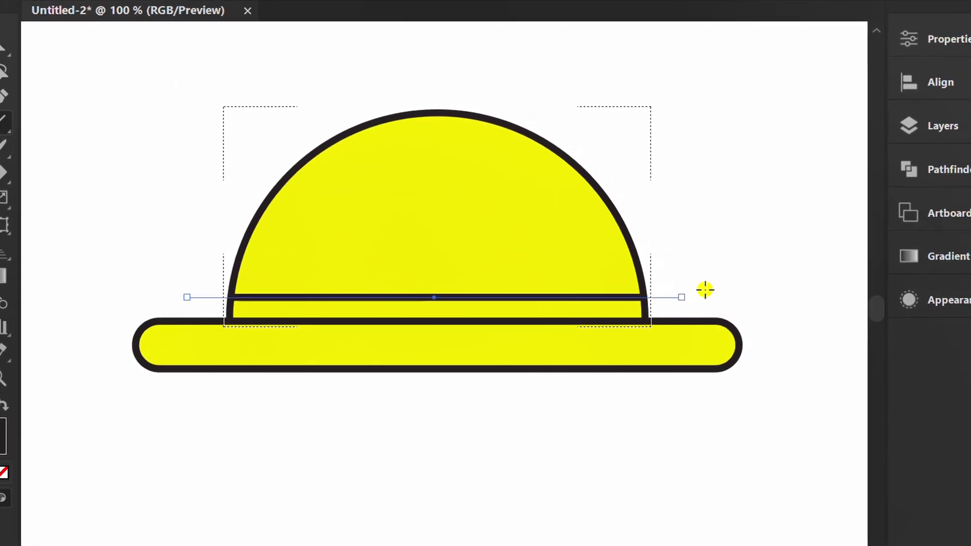
Step: Give the line a 7 pt white stroke
{"action": "left_click", "coordinate": [917, 40]}
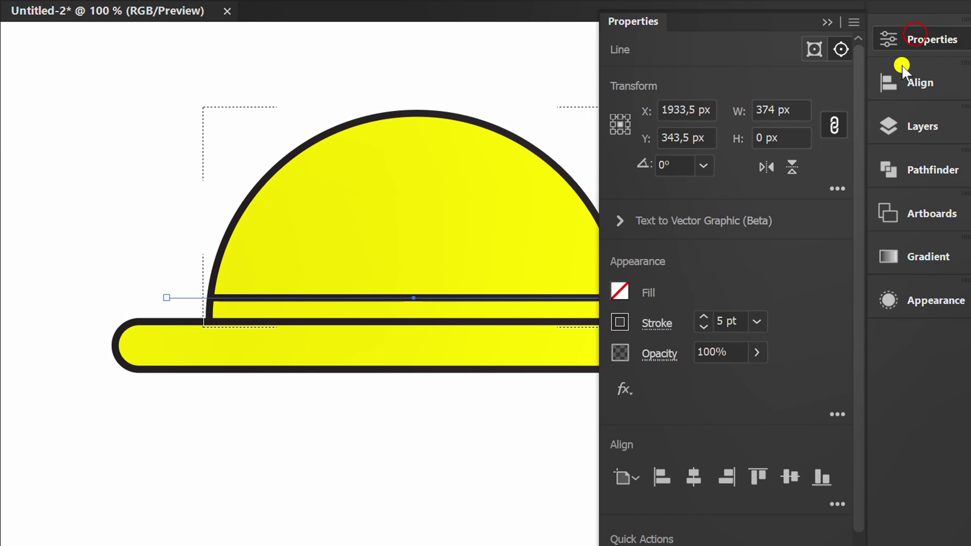
{"action": "scroll", "coordinate": [736, 321], "scroll_direction": "up", "scroll_amount": 3}
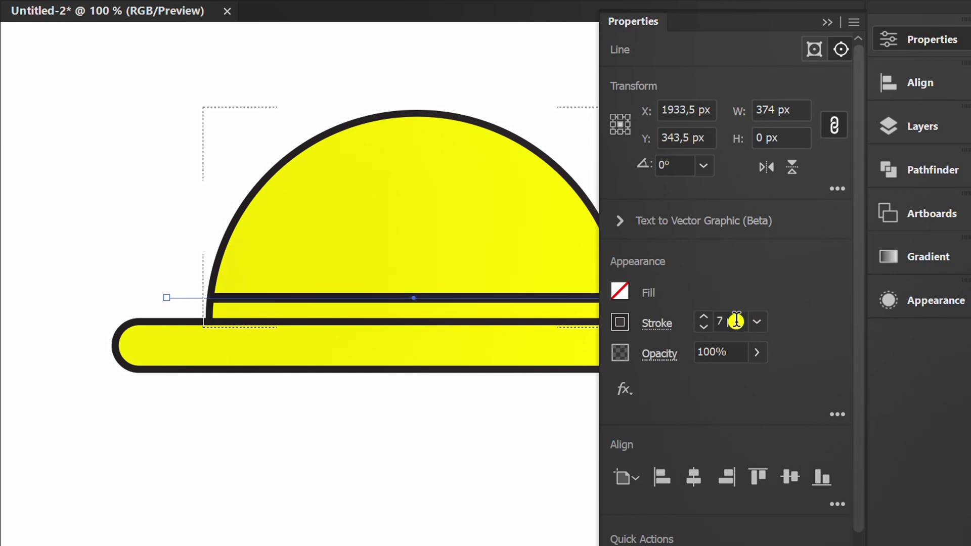
{"action": "scroll", "coordinate": [736, 321], "scroll_direction": "down", "scroll_amount": 1}
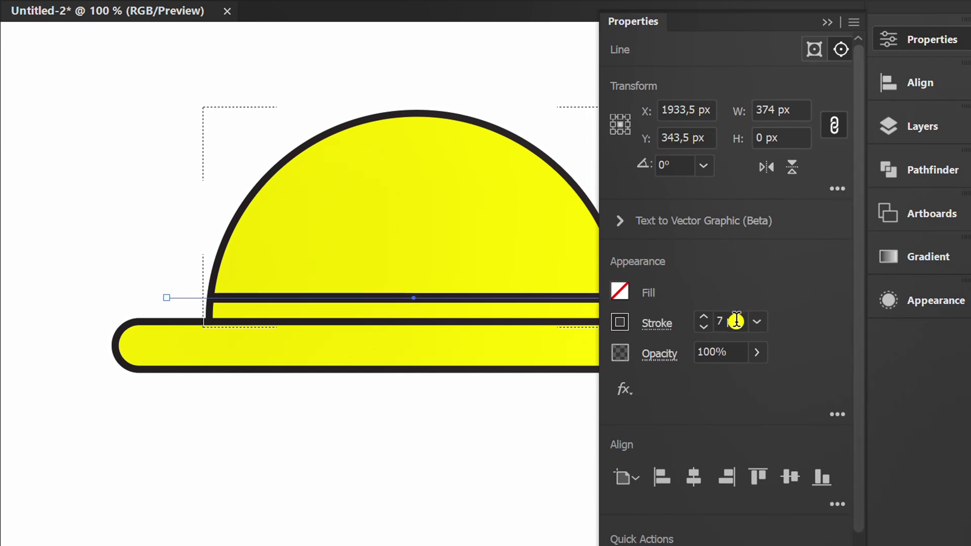
{"action": "left_click", "coordinate": [620, 324]}
{"action": "left_click", "coordinate": [418, 398]}
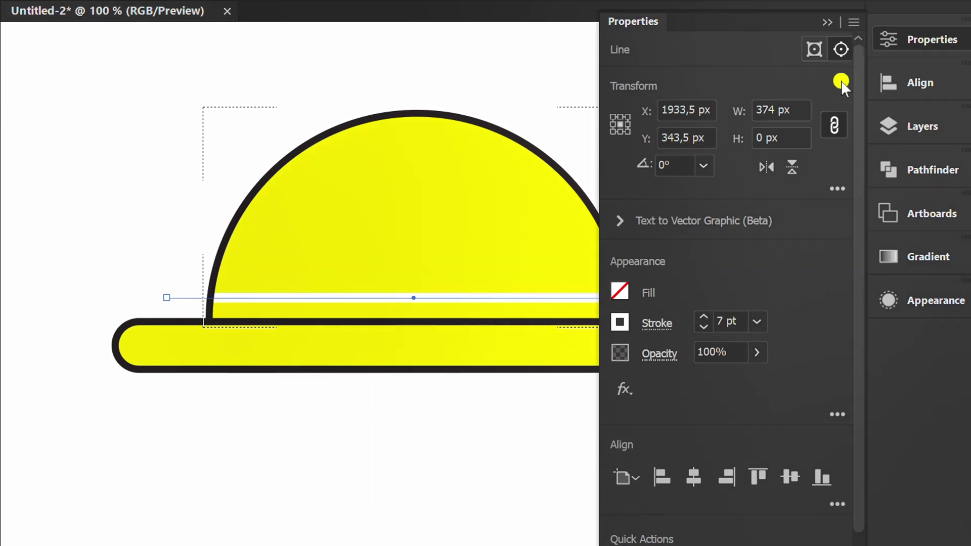
{"action": "left_click", "coordinate": [823, 23]}
{"action": "key", "text": "ctrl+minus"}
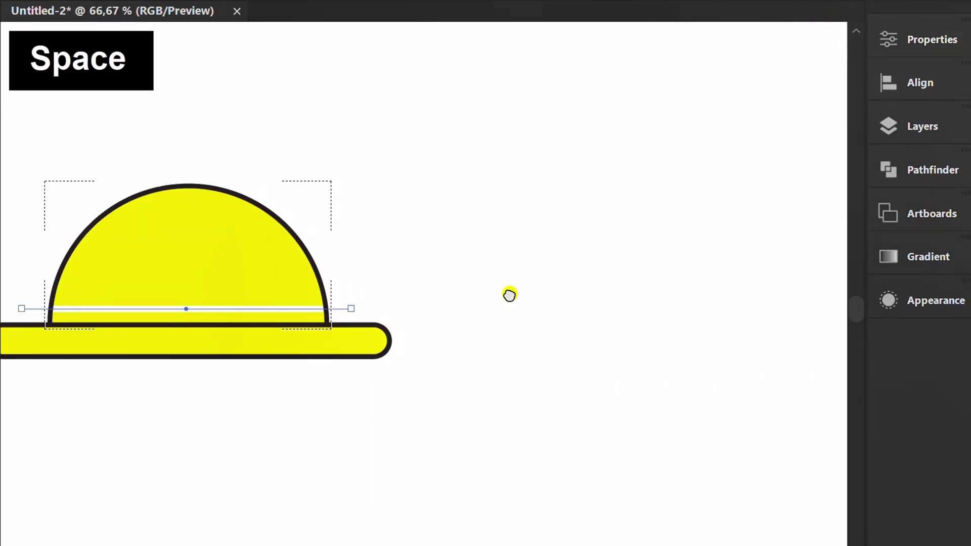
Step: Apply a smooth Zig Zag effect to the white line: 10 ridges per segment, 6 px size
{"action": "left_click", "coordinate": [917, 301]}
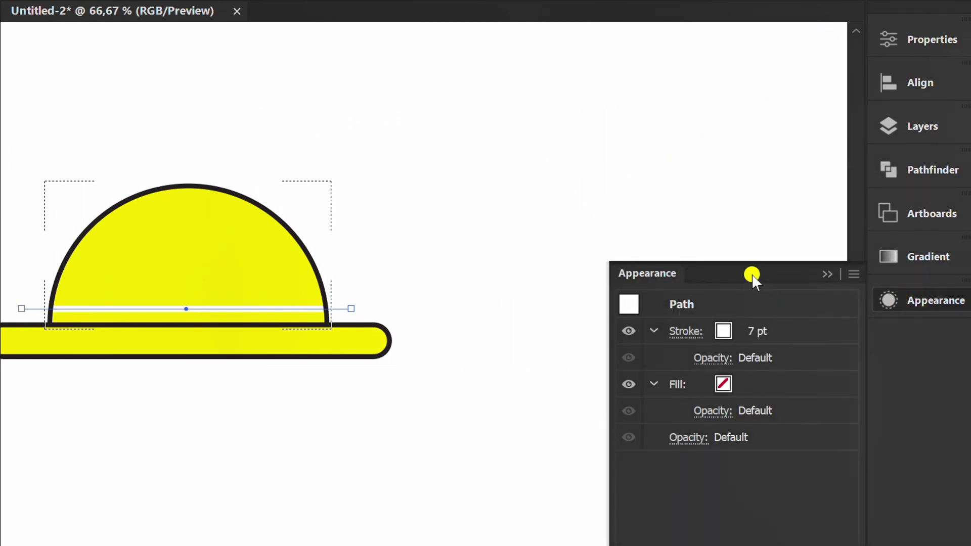
{"action": "left_click_drag", "start_coordinate": [754, 275], "coordinate": [552, 53]}
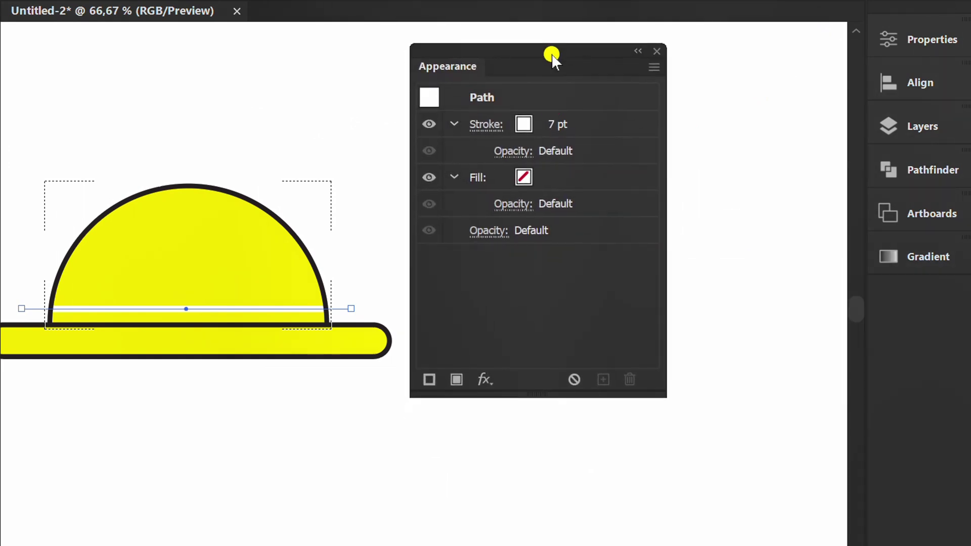
{"action": "left_click", "coordinate": [484, 379]}
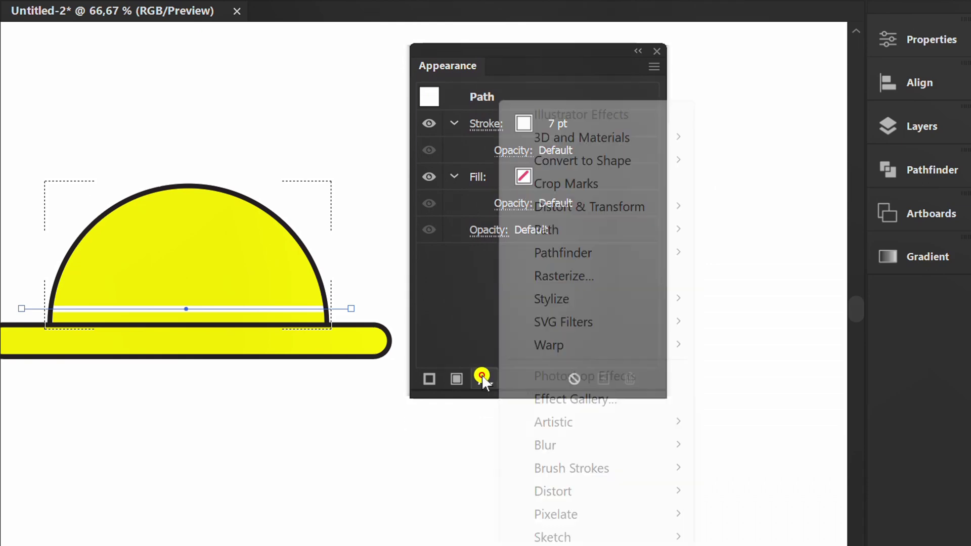
{"action": "mouse_move", "coordinate": [581, 206]}
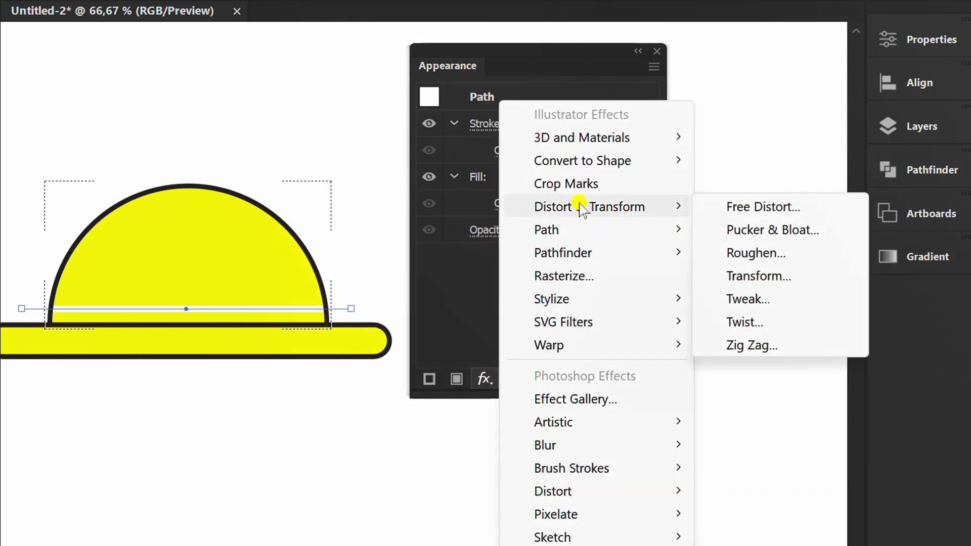
{"action": "left_click", "coordinate": [746, 346]}
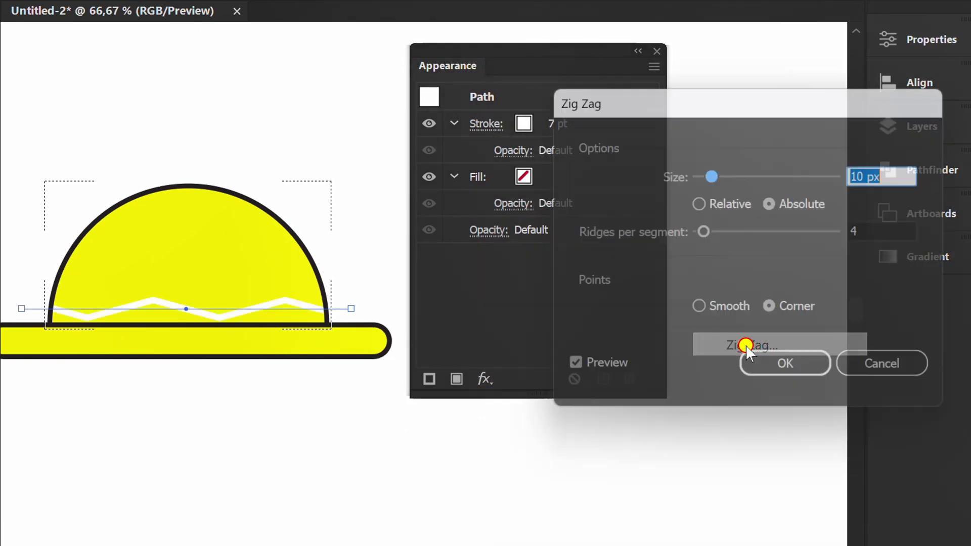
{"action": "left_click_drag", "start_coordinate": [687, 118], "coordinate": [610, 117]}
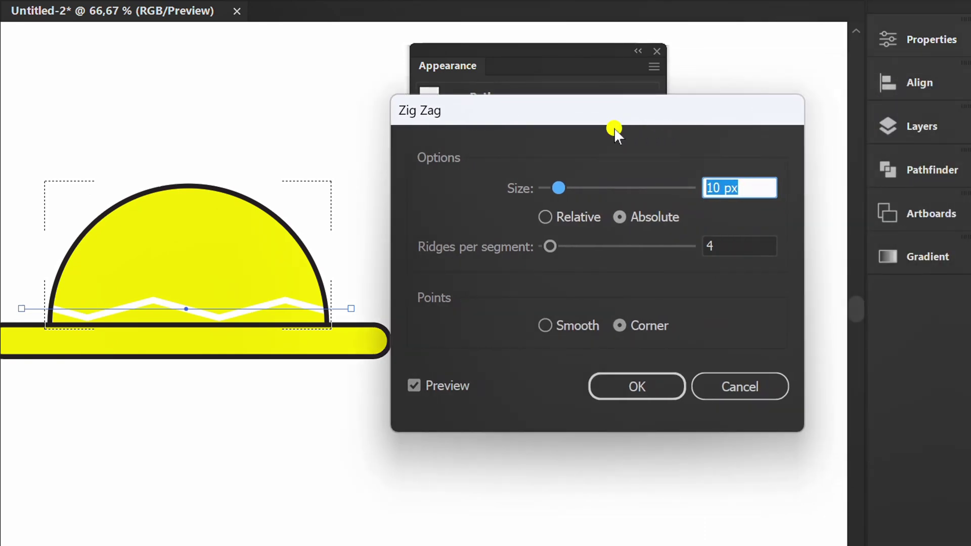
{"action": "scroll", "coordinate": [755, 187], "scroll_direction": "down", "scroll_amount": 5}
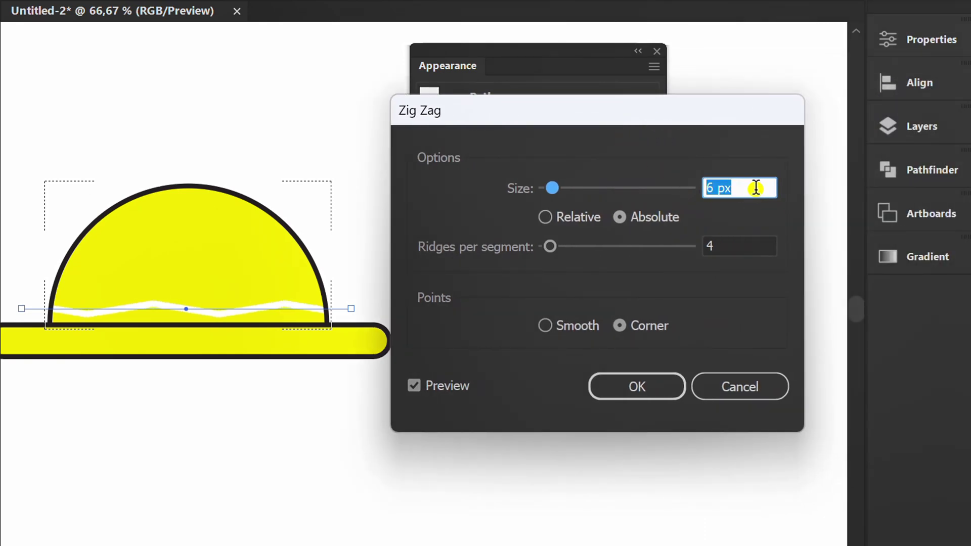
{"action": "left_click", "coordinate": [747, 246]}
{"action": "scroll", "coordinate": [749, 248], "scroll_direction": "up", "scroll_amount": 6}
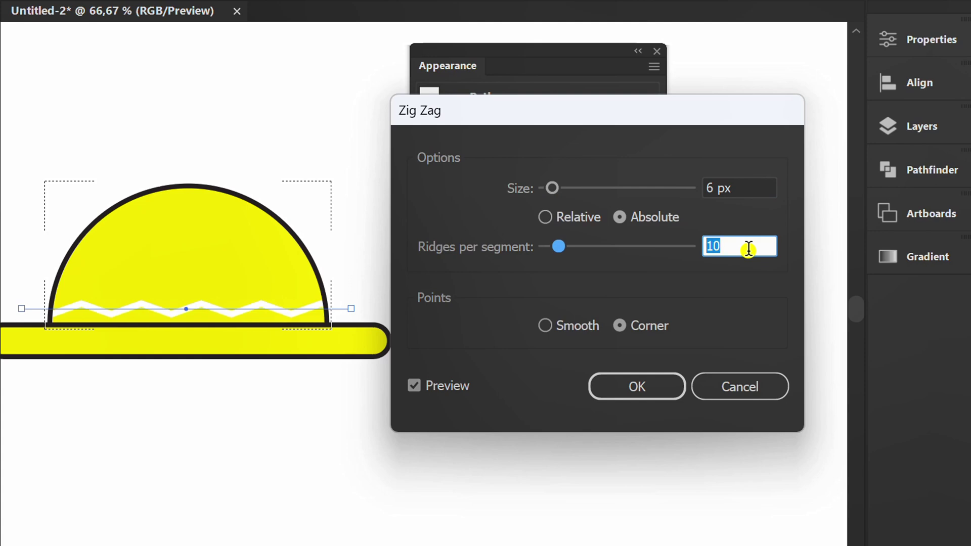
{"action": "left_click", "coordinate": [547, 324]}
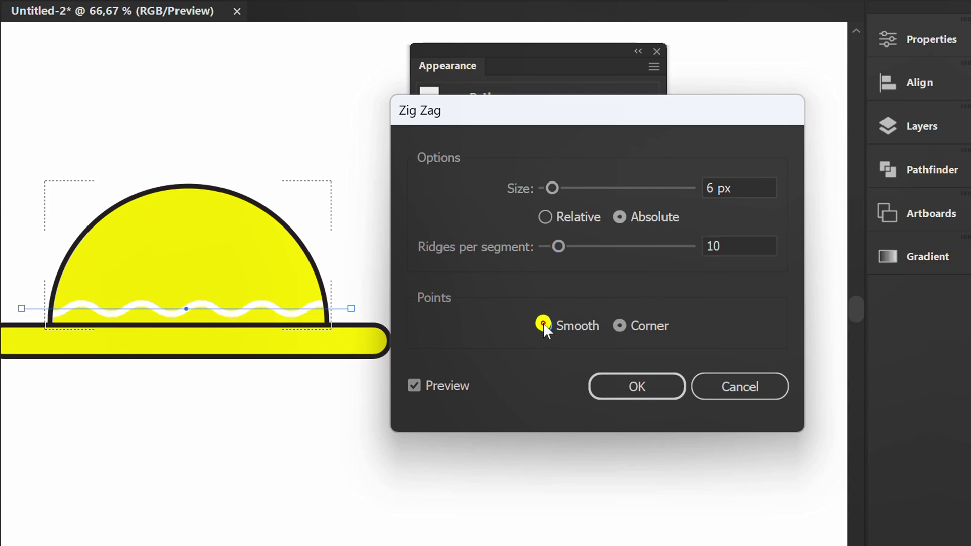
{"action": "left_click", "coordinate": [637, 385]}
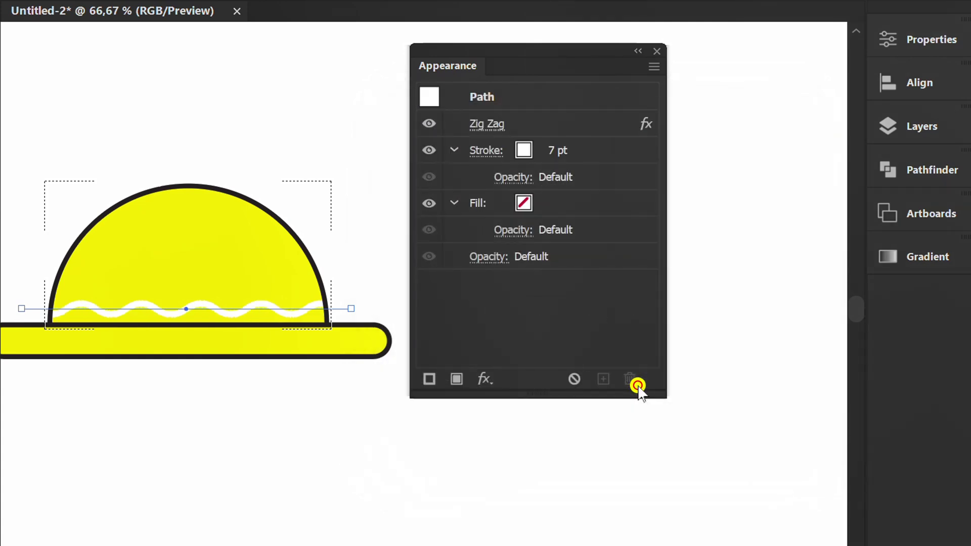
Step: Add a Transform effect with 6 copies moved -27 px vertically to stack the waves
{"action": "left_click", "coordinate": [485, 379]}
{"action": "mouse_move", "coordinate": [642, 208]}
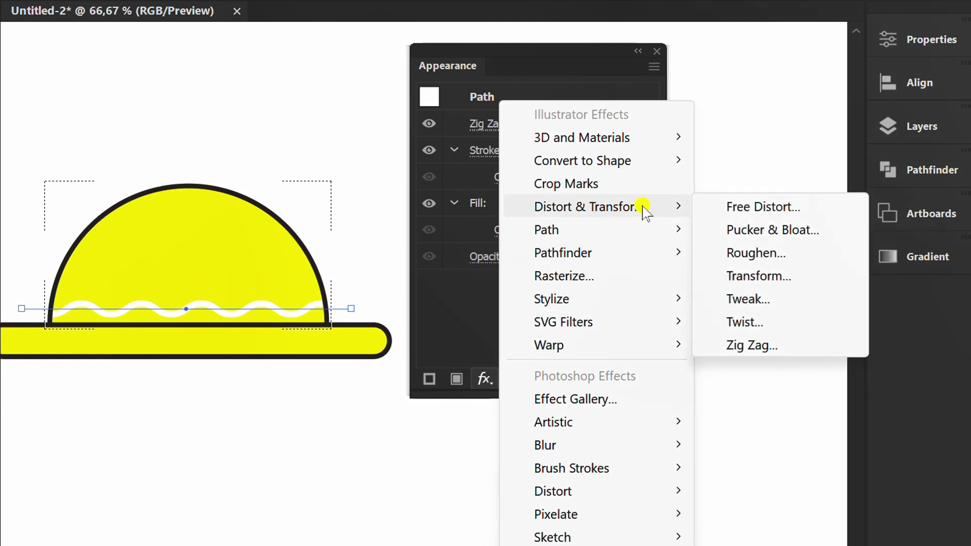
{"action": "left_click", "coordinate": [768, 278]}
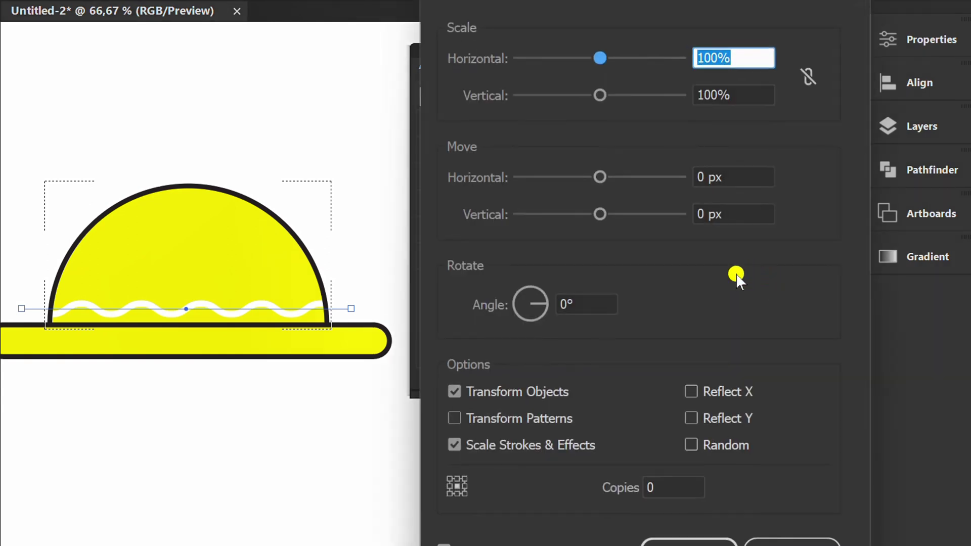
{"action": "left_click", "coordinate": [680, 488]}
{"action": "key", "text": "Up"}
{"action": "key", "text": "Up"}
{"action": "key", "text": "Up"}
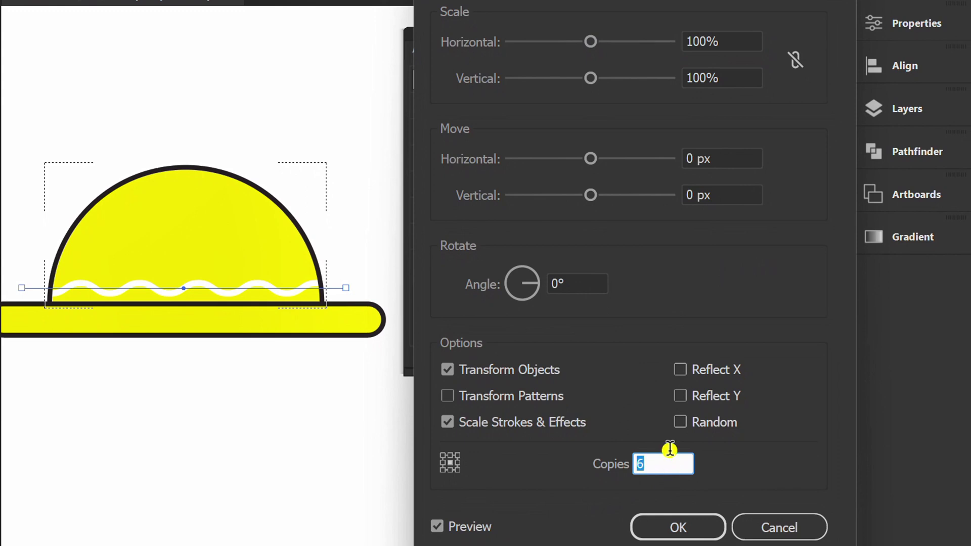
{"action": "left_click", "coordinate": [733, 196]}
{"action": "key", "text": "Down"}
{"action": "key", "text": "Down"}
{"action": "key", "text": "Down"}
{"action": "key", "text": "Down"}
{"action": "key", "text": "Down"}
{"action": "key", "text": "Down"}
{"action": "key", "text": "Down"}
{"action": "key", "text": "Down"}
{"action": "key", "text": "Down"}
{"action": "key", "text": "Down"}
{"action": "key", "text": "Down"}
{"action": "key", "text": "Down"}
{"action": "key", "text": "Down"}
{"action": "key", "text": "Down"}
{"action": "key", "text": "Down"}
{"action": "key", "text": "Down"}
{"action": "key", "text": "Down"}
{"action": "key", "text": "Down"}
{"action": "key", "text": "Down"}
{"action": "key", "text": "Down"}
{"action": "key", "text": "Down"}
{"action": "key", "text": "Down"}
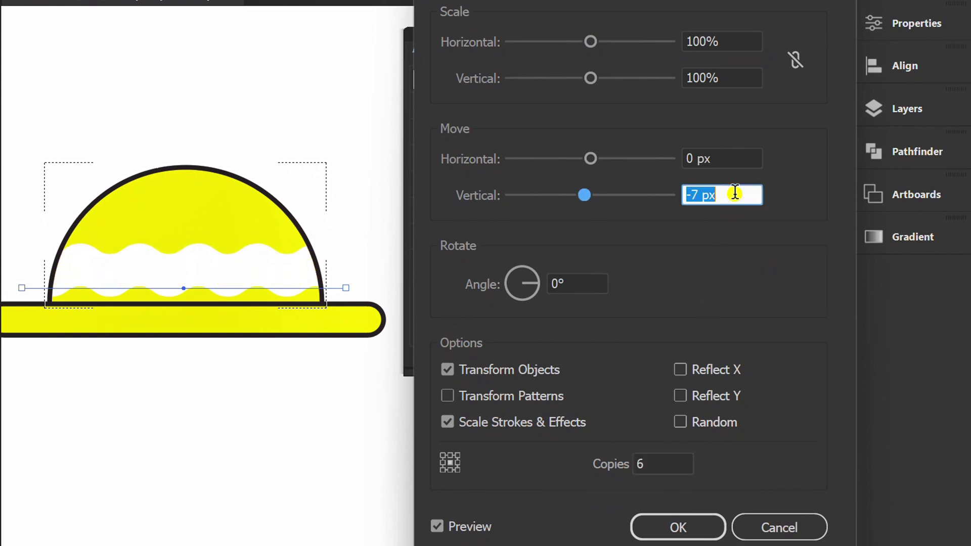
{"action": "key", "text": "Down"}
{"action": "key", "text": "Down"}
{"action": "key", "text": "Down"}
{"action": "key", "text": "Down"}
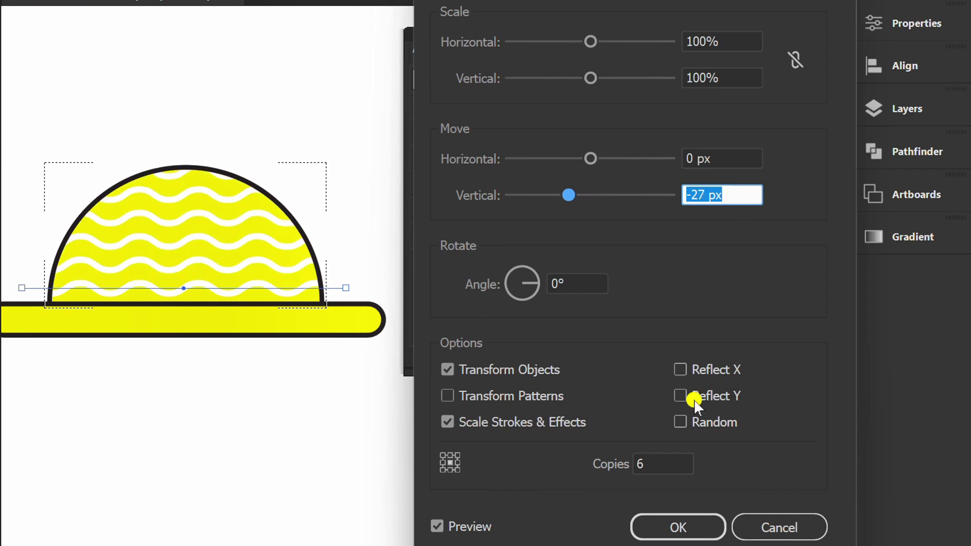
{"action": "left_click", "coordinate": [651, 526]}
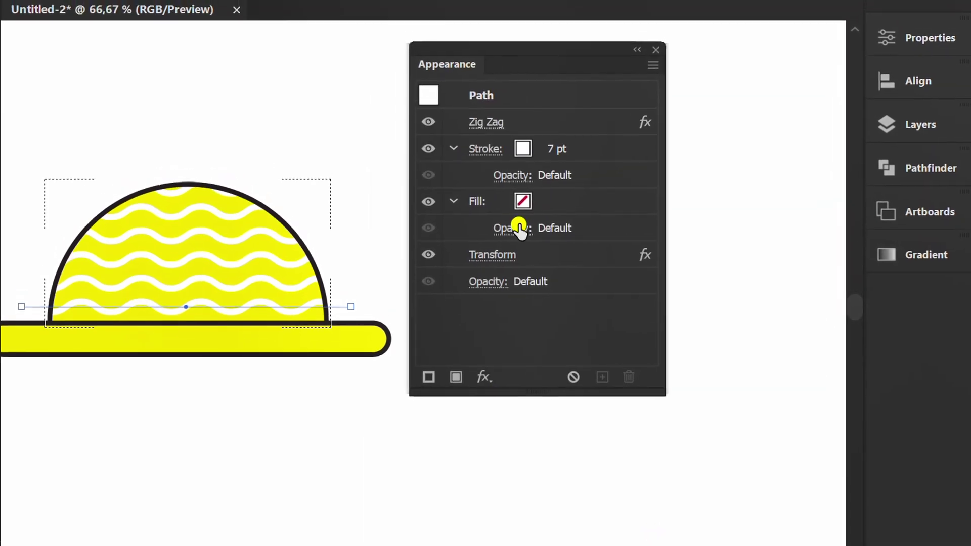
Step: Set the wave stroke's blend mode to Overlay and dock the Appearance panel back
{"action": "left_click", "coordinate": [507, 162]}
{"action": "left_click", "coordinate": [382, 215]}
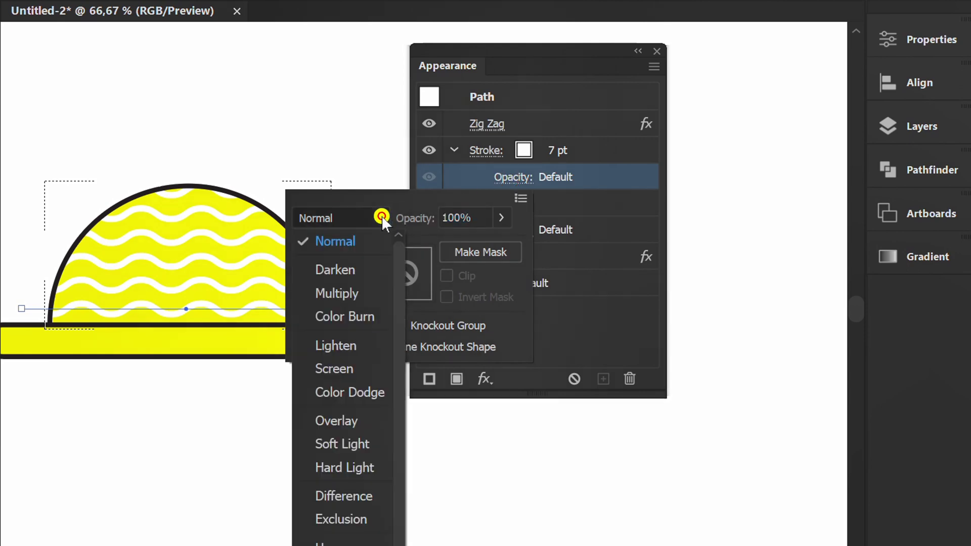
{"action": "left_click", "coordinate": [342, 422]}
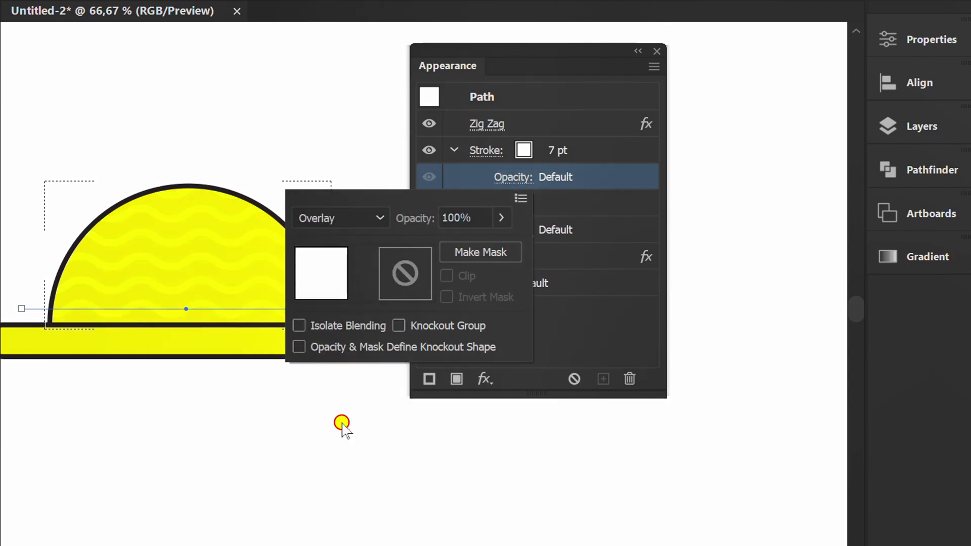
{"action": "left_click", "coordinate": [577, 332]}
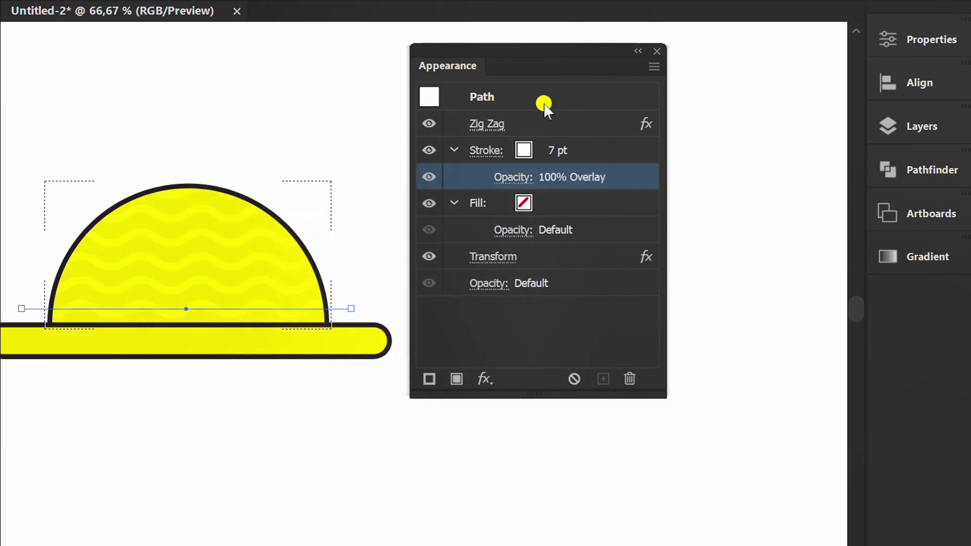
{"action": "left_click_drag", "start_coordinate": [535, 49], "coordinate": [953, 297]}
{"action": "scroll", "coordinate": [556, 378], "scroll_direction": "down", "scroll_amount": 1}
{"action": "scroll", "coordinate": [229, 297], "scroll_direction": "up", "scroll_amount": 2}
Step: Deselect the waves and draw a thin rectangle across the dome above the brim
{"action": "key", "text": "v"}
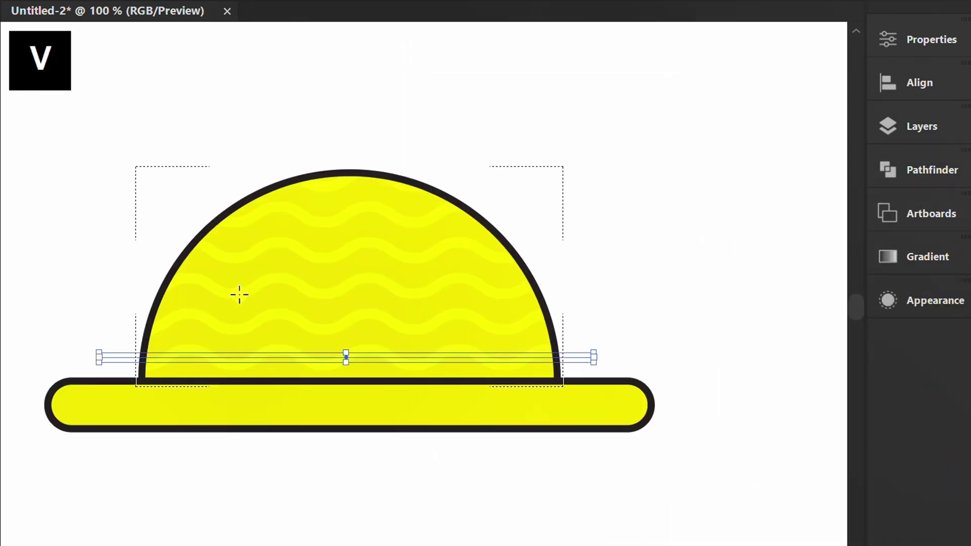
{"action": "left_click", "coordinate": [528, 189]}
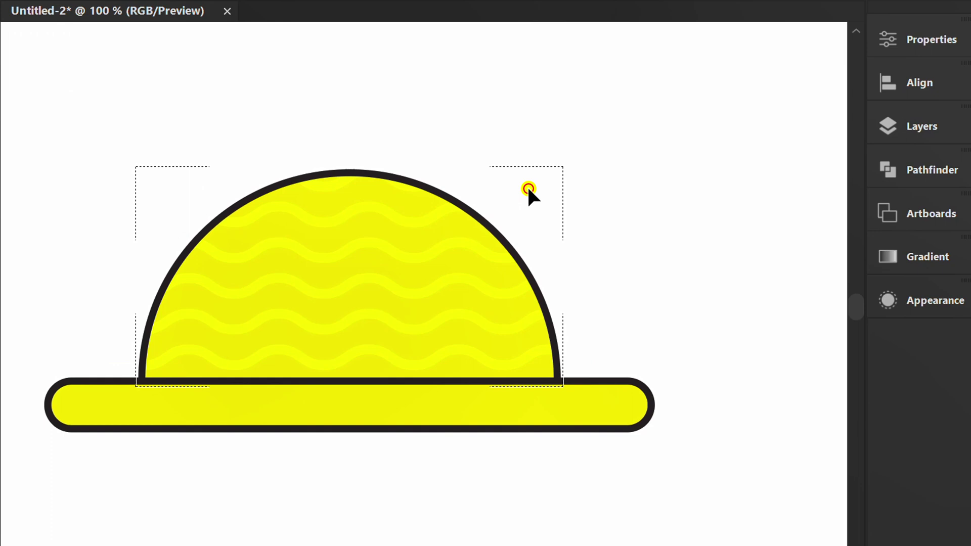
{"action": "key", "text": "m"}
{"action": "left_click_drag", "start_coordinate": [113, 382], "coordinate": [582, 339]}
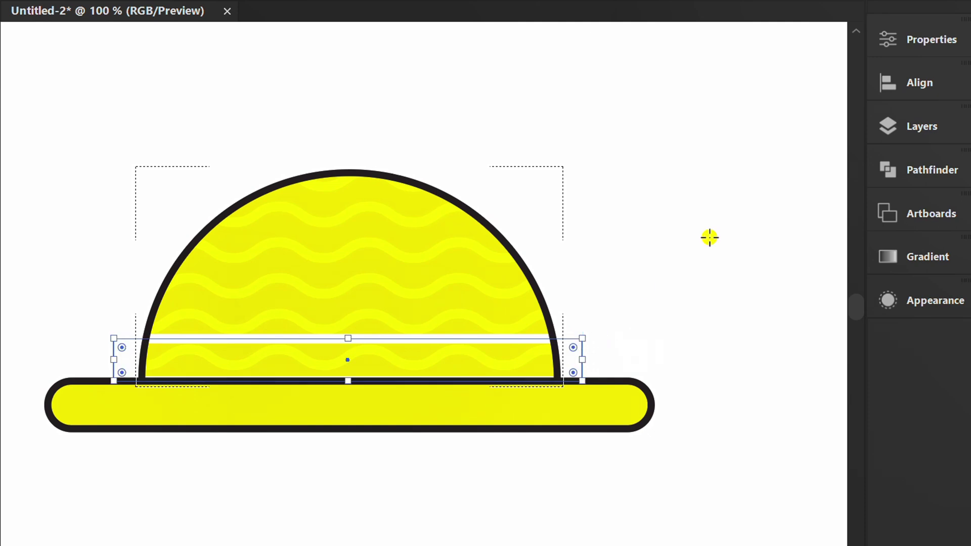
Step: Fill the rectangle with red, remove its stroke, and lower its top edge to thin the band
{"action": "left_click", "coordinate": [931, 38]}
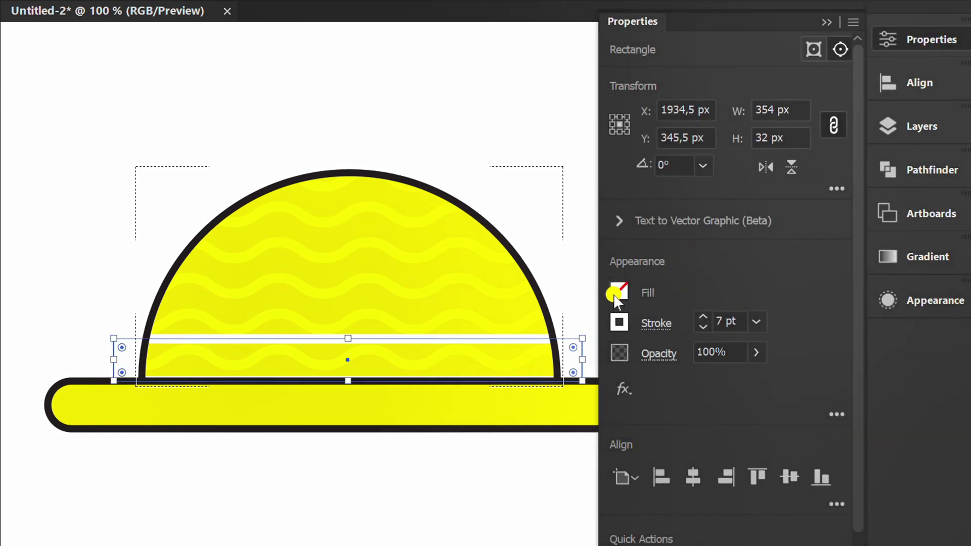
{"action": "left_click", "coordinate": [614, 292]}
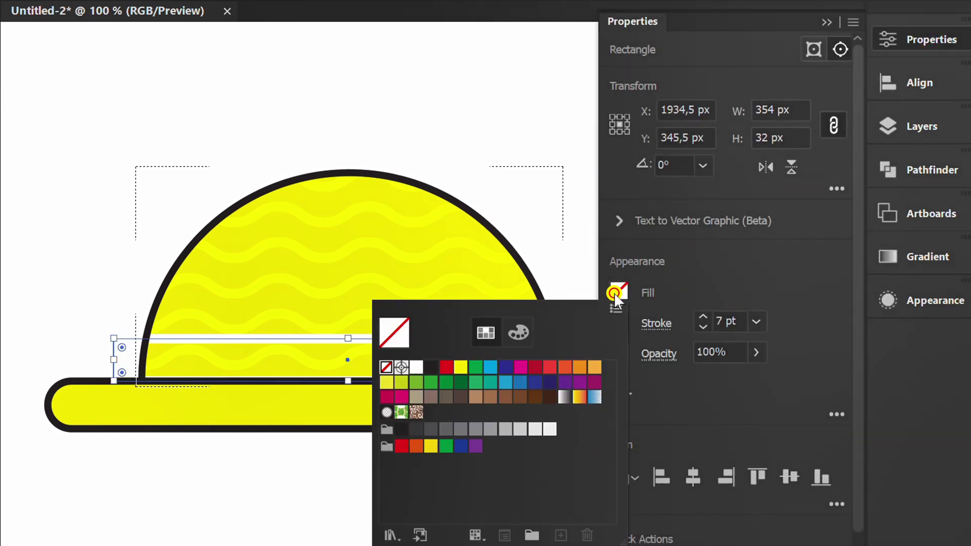
{"action": "left_click", "coordinate": [446, 367]}
{"action": "left_click", "coordinate": [747, 278]}
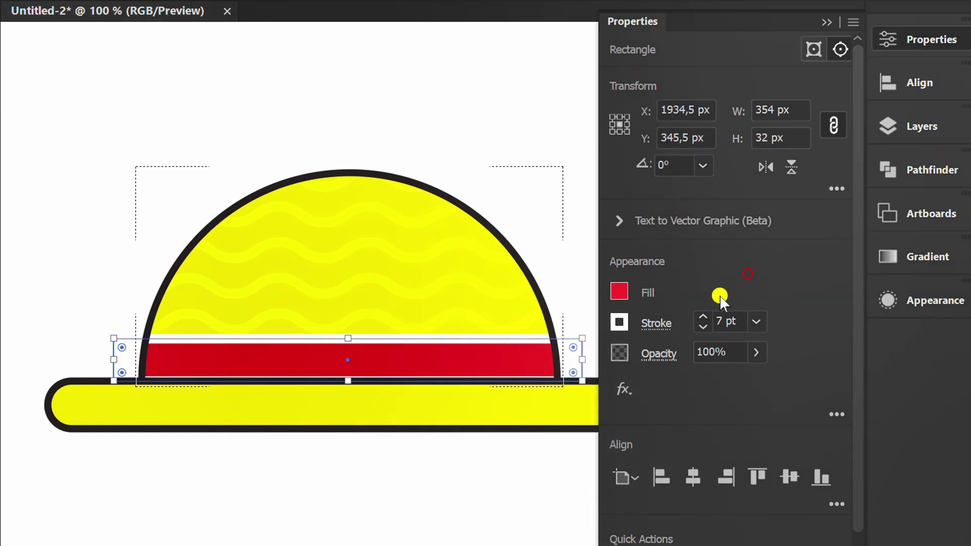
{"action": "left_click", "coordinate": [619, 321]}
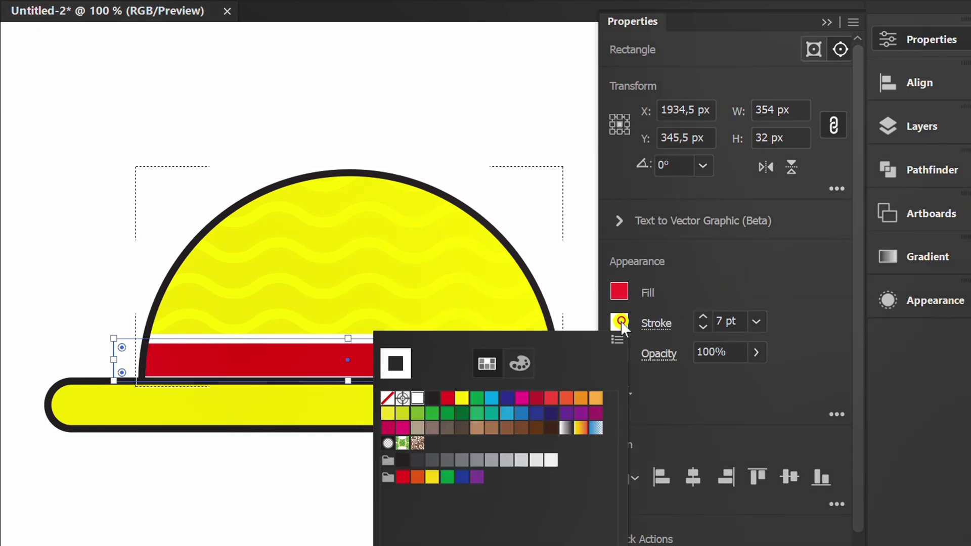
{"action": "left_click", "coordinate": [385, 398]}
{"action": "left_click", "coordinate": [748, 292]}
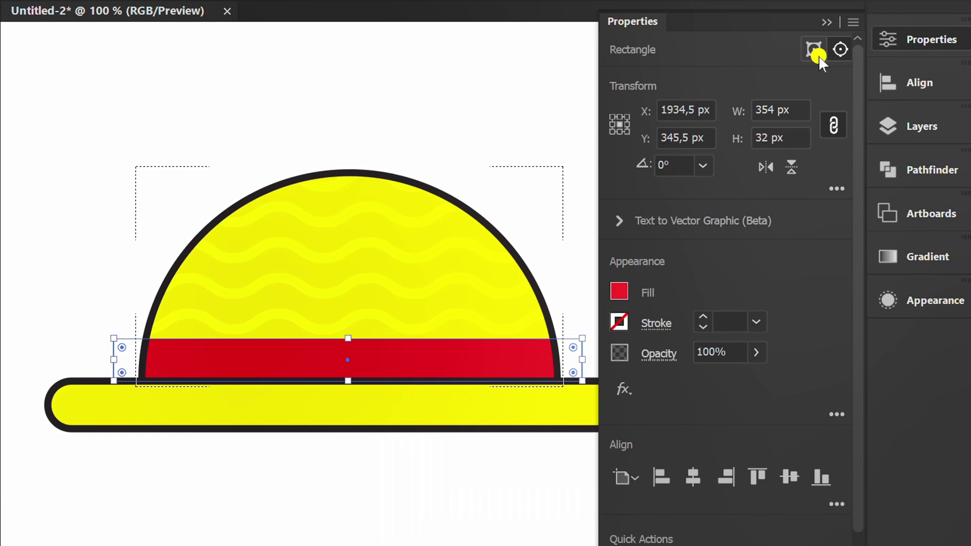
{"action": "left_click", "coordinate": [826, 21]}
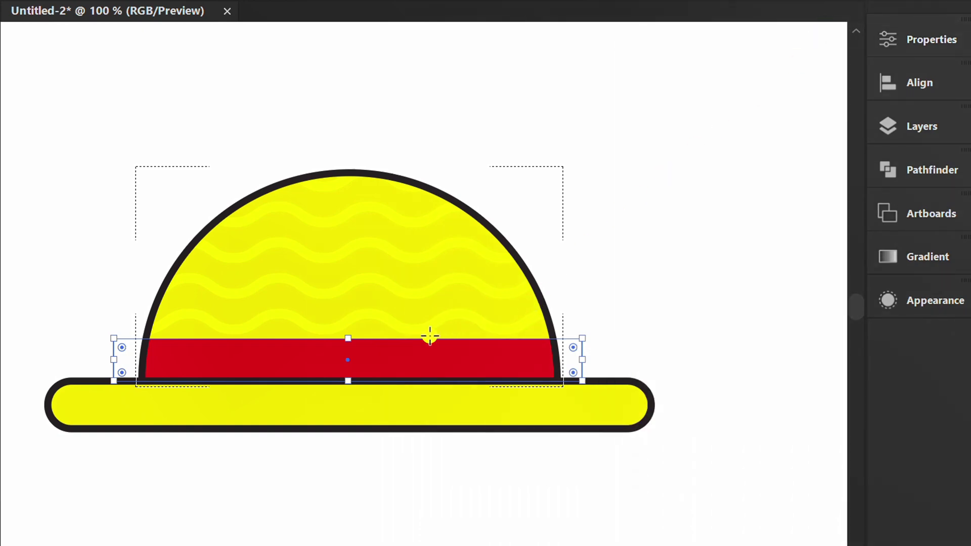
{"action": "left_click_drag", "start_coordinate": [348, 338], "coordinate": [351, 347]}
Step: Deselect the red band and switch to Draw Normal mode
{"action": "key", "text": "v"}
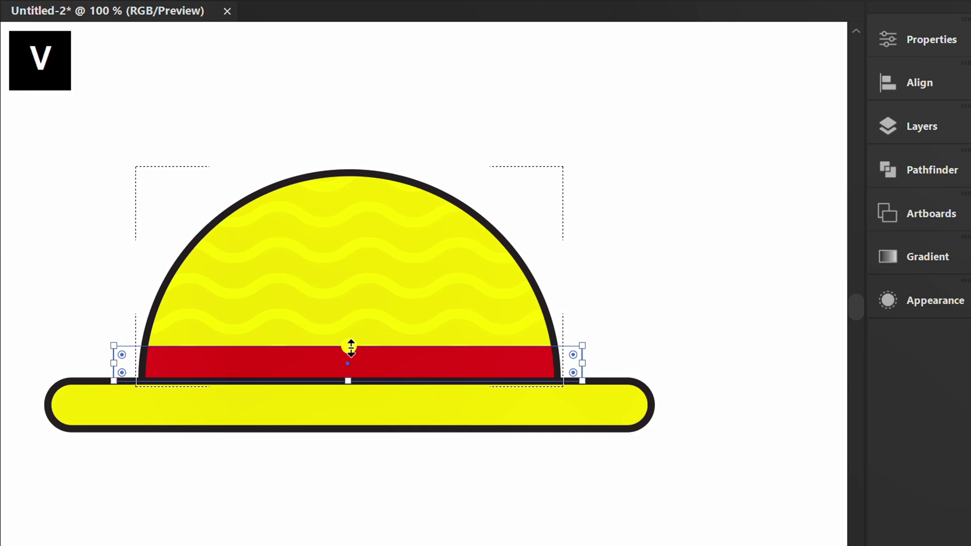
{"action": "left_click", "coordinate": [368, 468]}
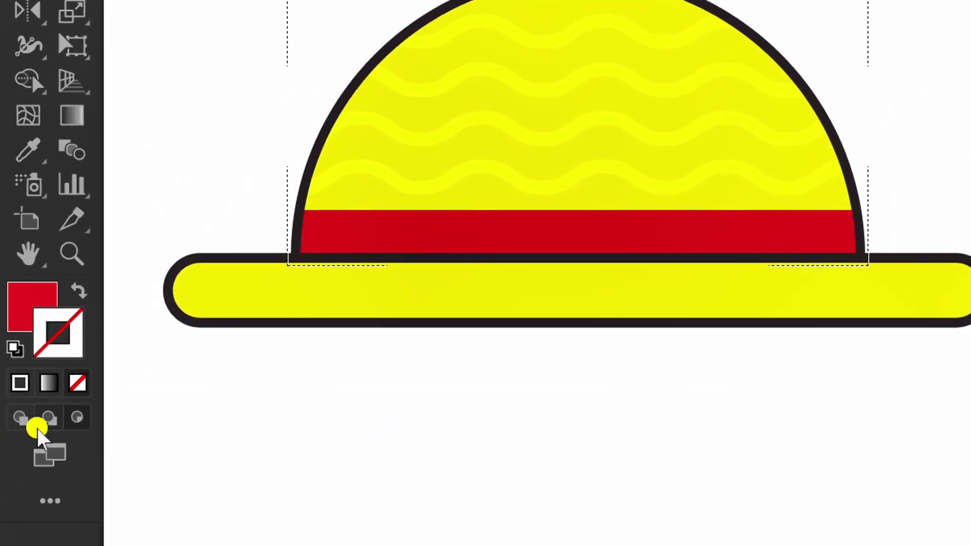
{"action": "left_click", "coordinate": [20, 417]}
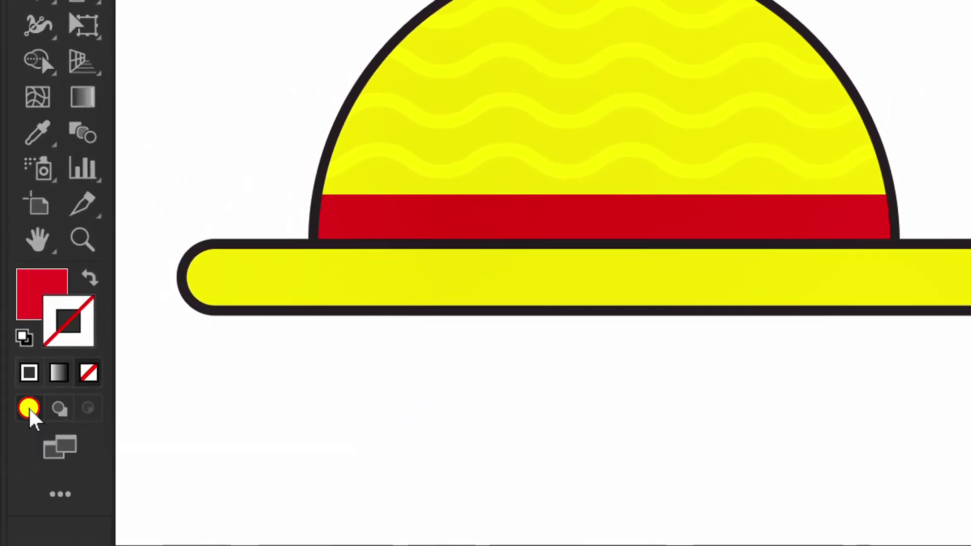